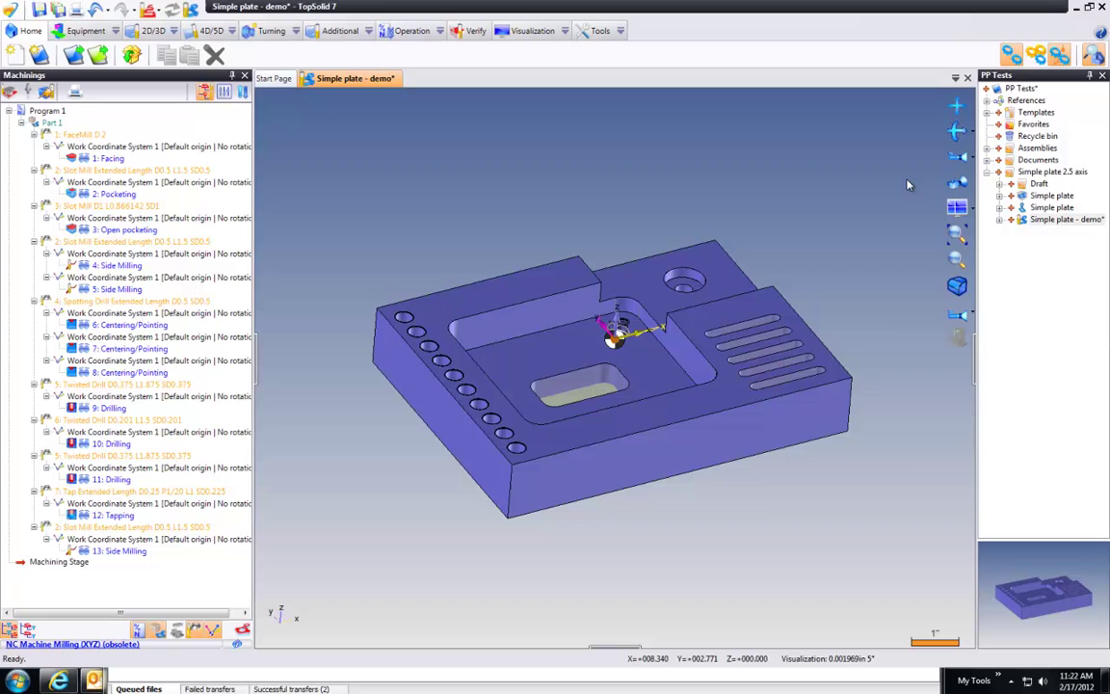
Step: Review the Facing and Side Milling toolpaths, then run the Verify simulation through all 13 operations
click(117, 161)
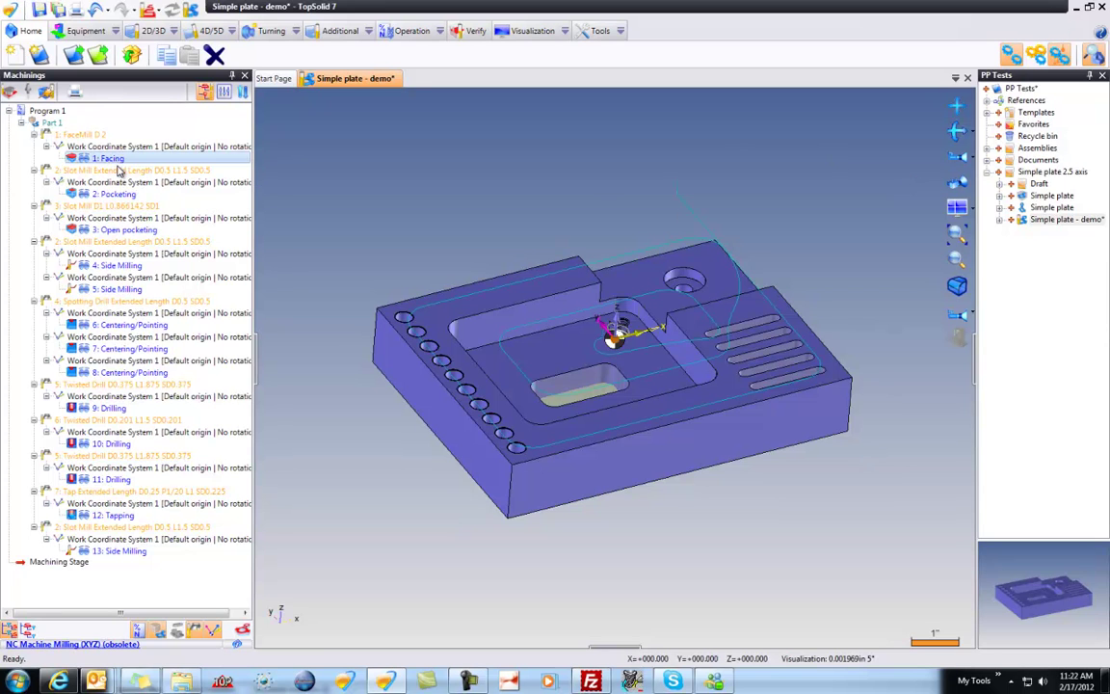
key(Down)
key(Down)
key(Down)
key(Down)
key(Down)
key(Down)
key(Down)
key(Down)
key(Down)
key(Down)
key(Down)
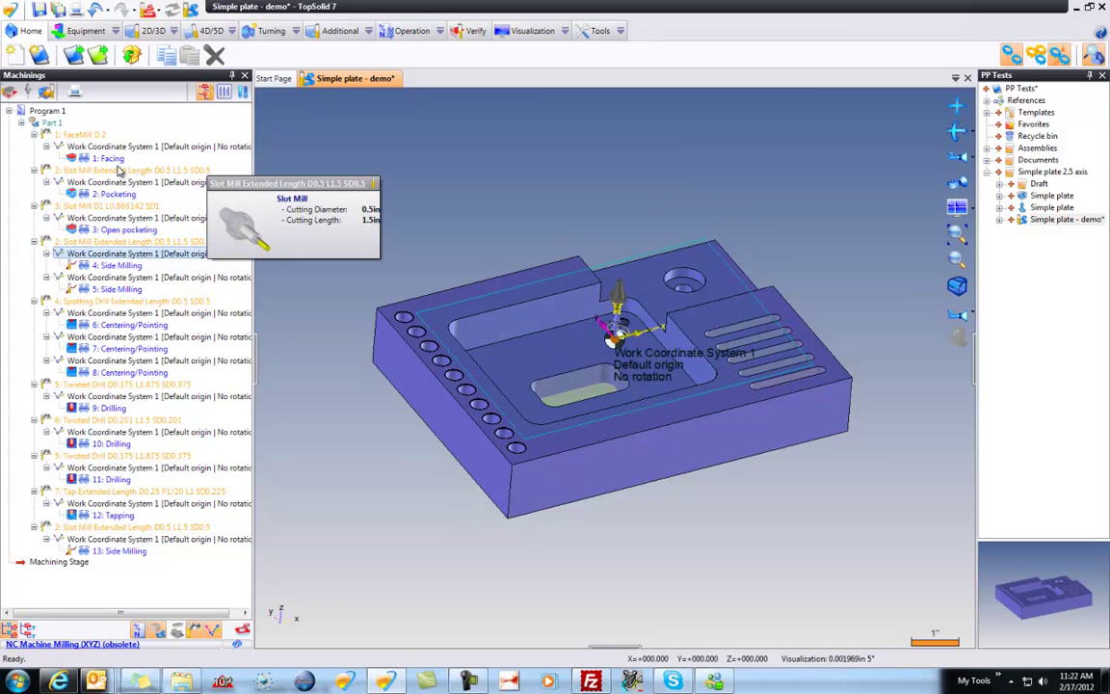
key(Down)
key(Down)
key(Down)
key(Down)
key(Down)
key(Down)
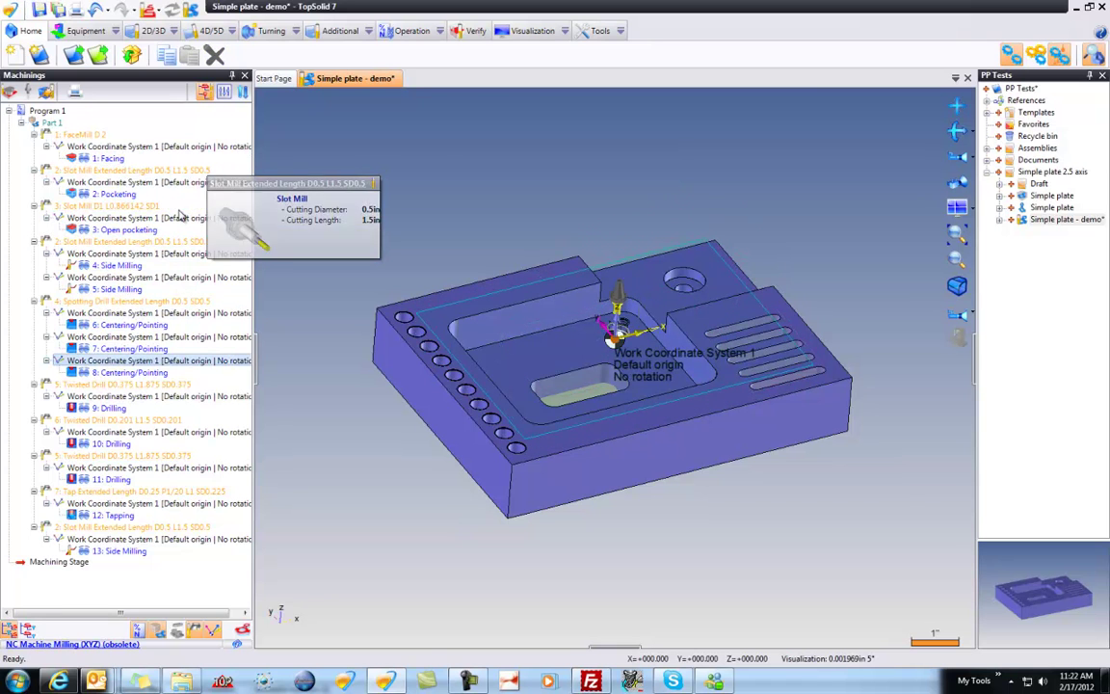
click(459, 162)
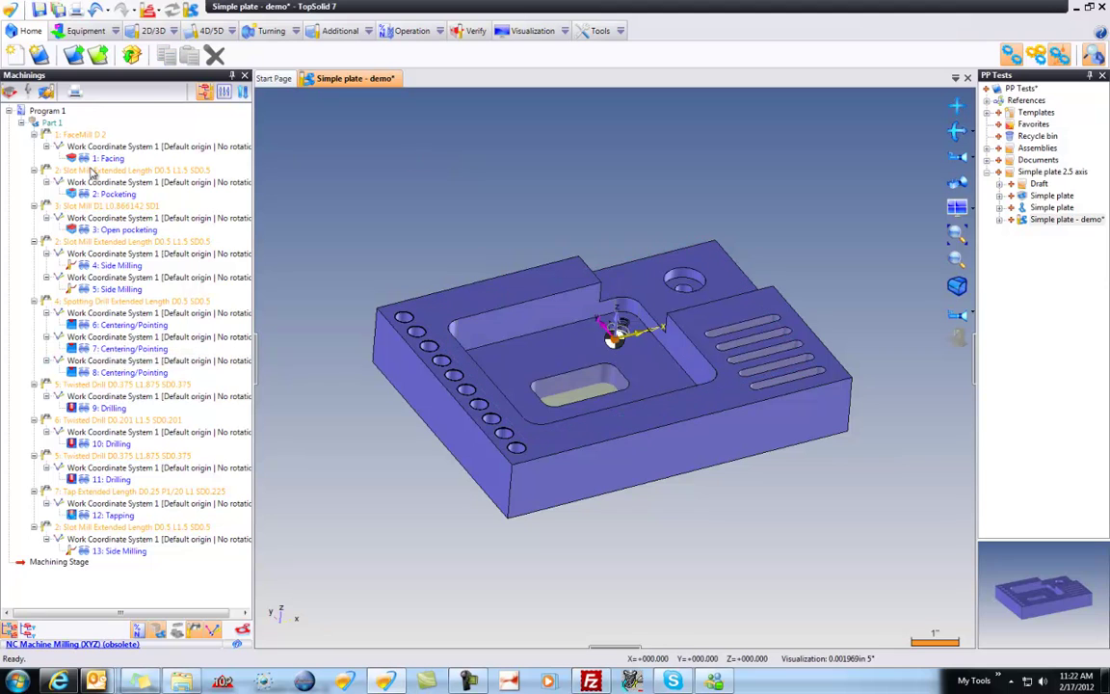
click(472, 32)
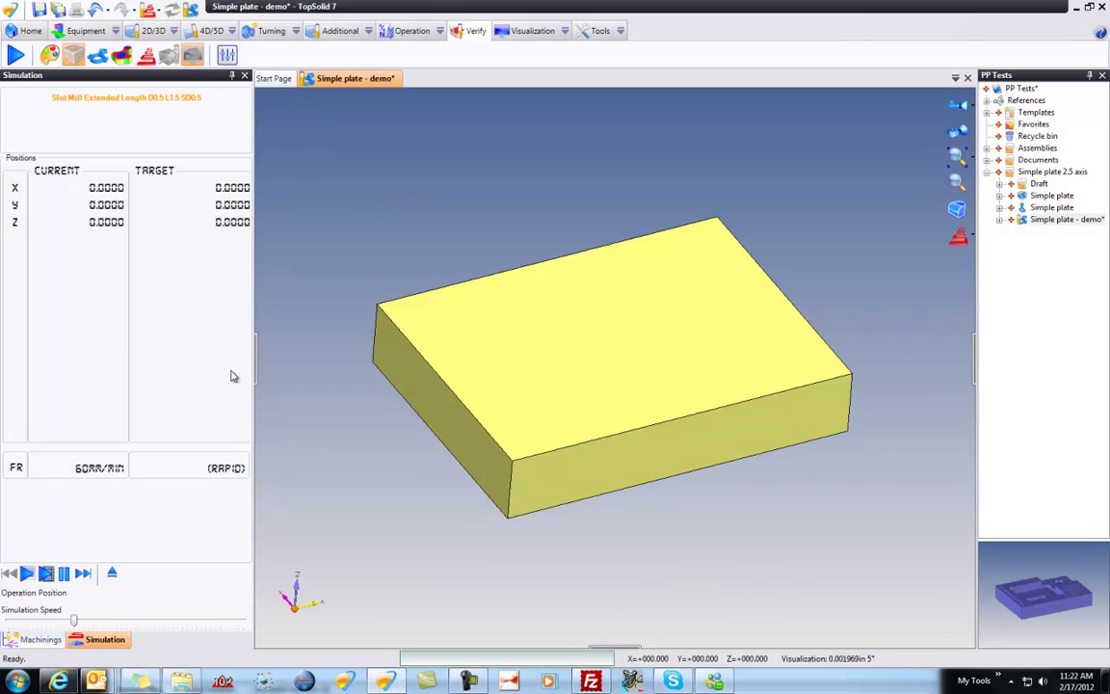
click(46, 573)
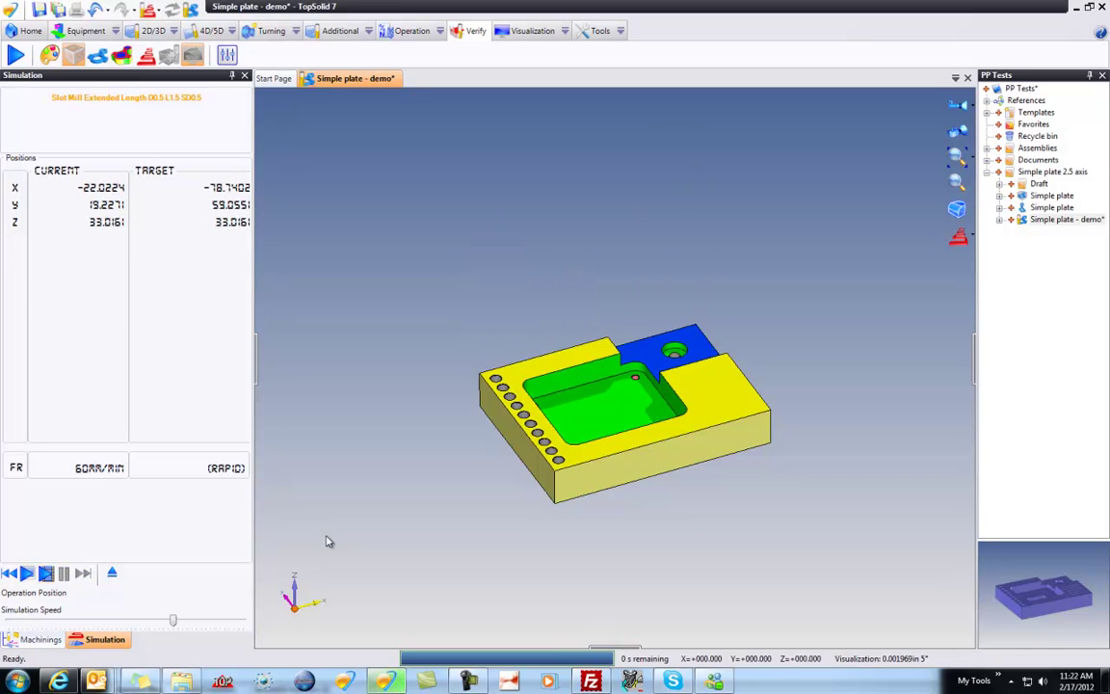
Step: Exit the simulation, save the document, and hide the finished part to reveal the stock
click(112, 573)
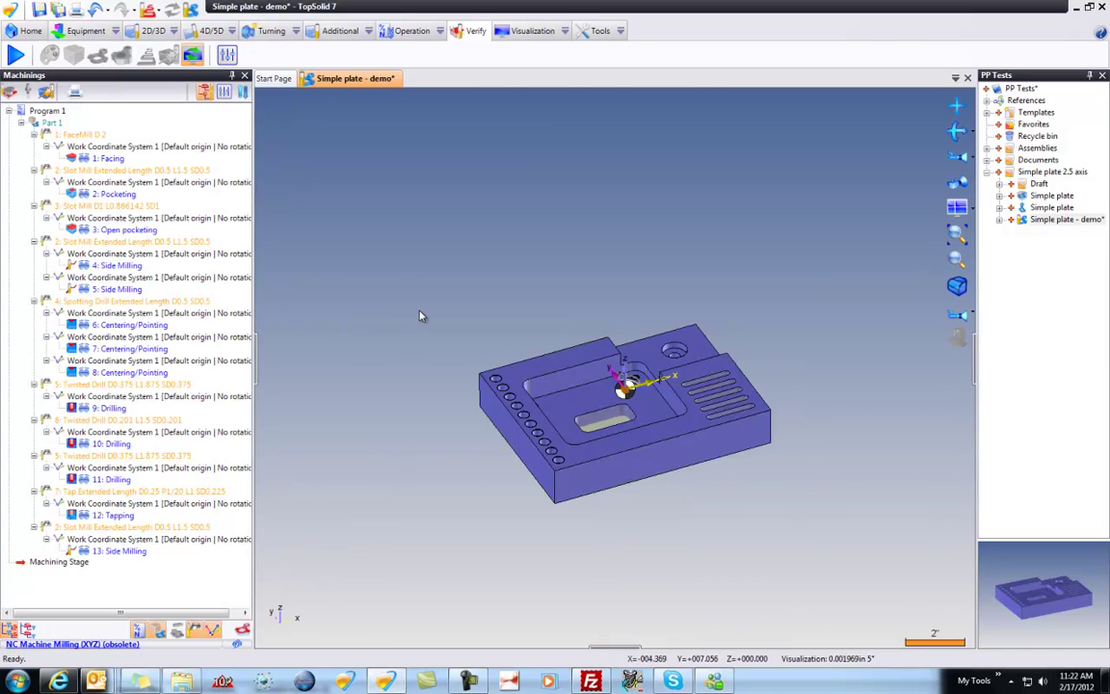
key(ctrl+s)
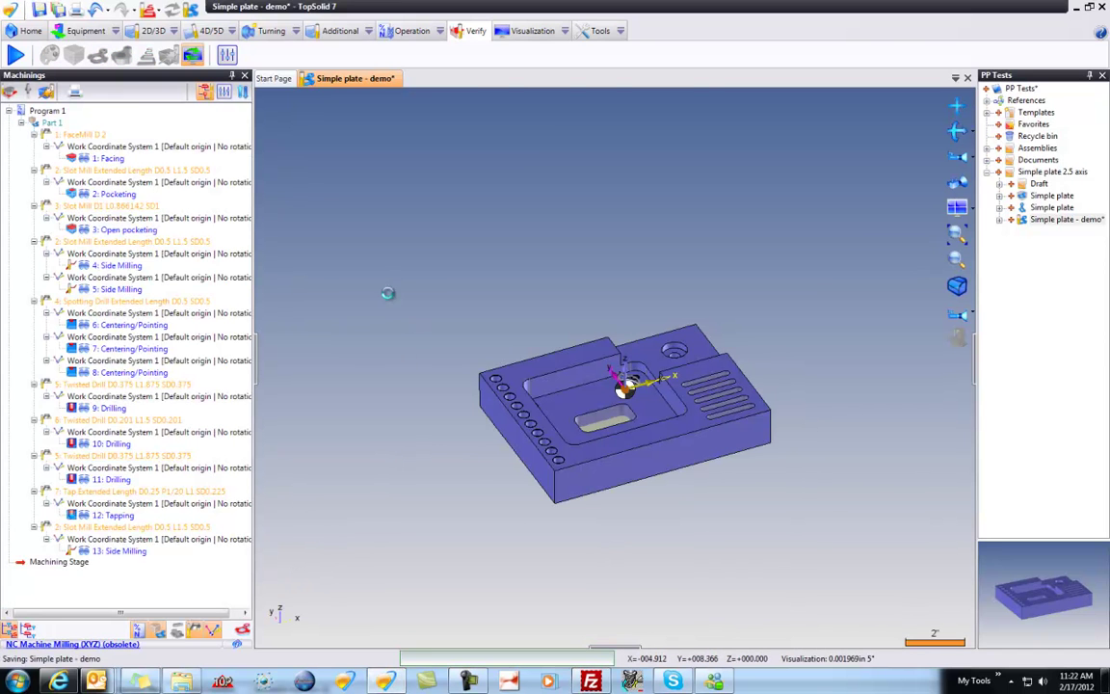
scroll(649, 495, up, 4)
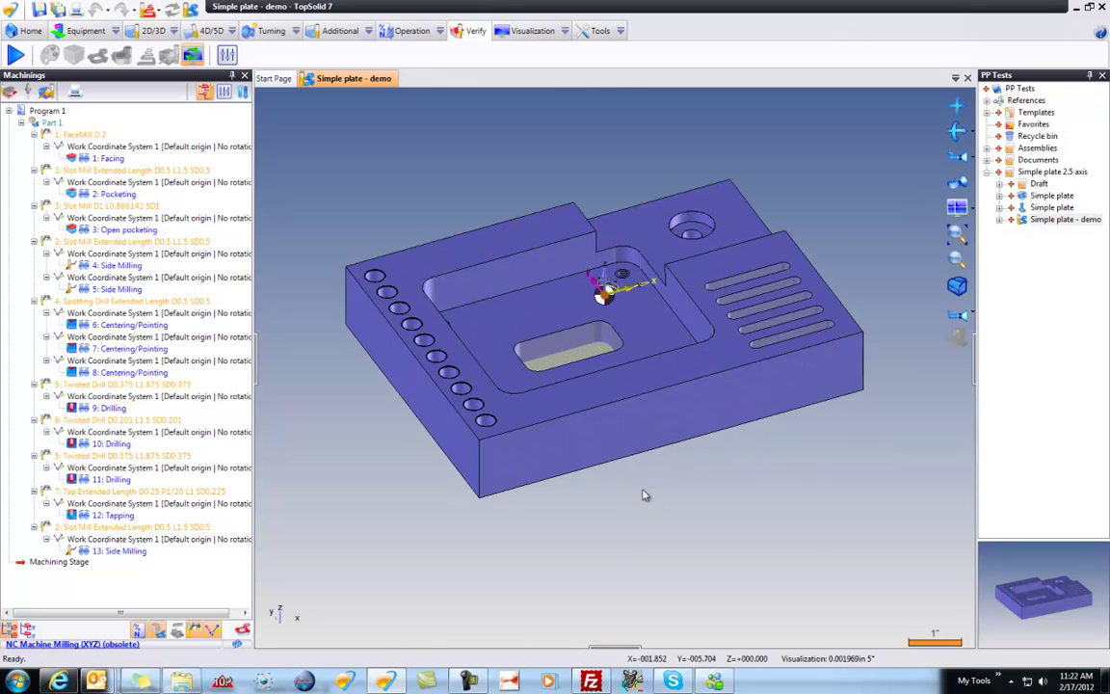
right_click(648, 493)
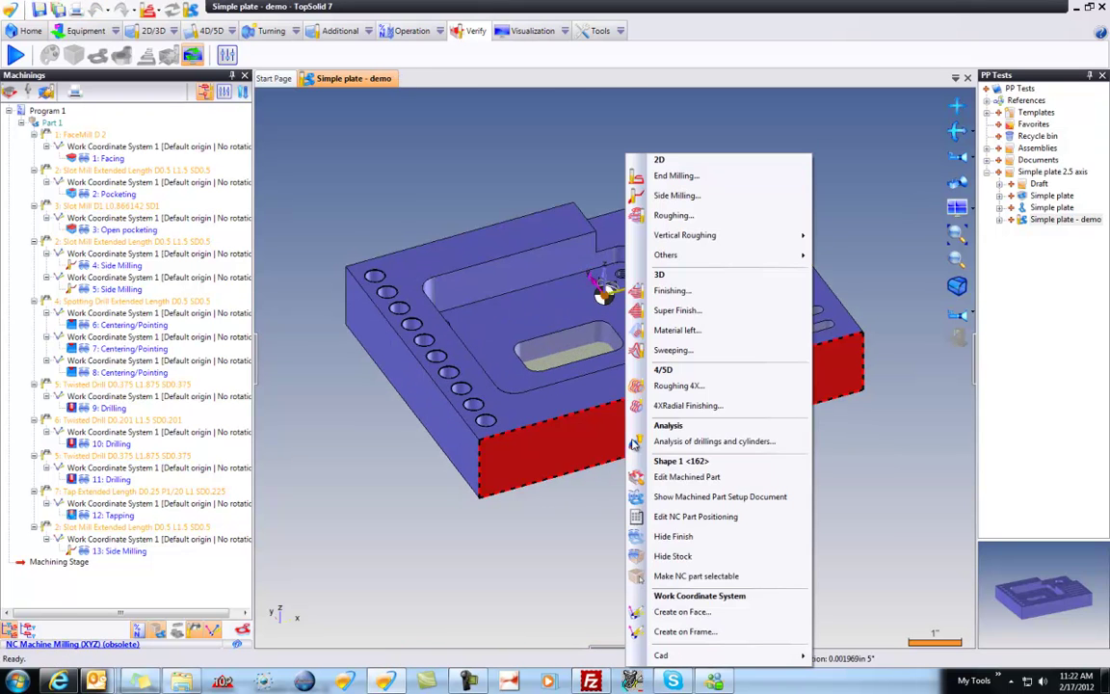
click(730, 542)
Step: Rotate the view with the arrow keys to inspect the stock against the designed part
key(Right)
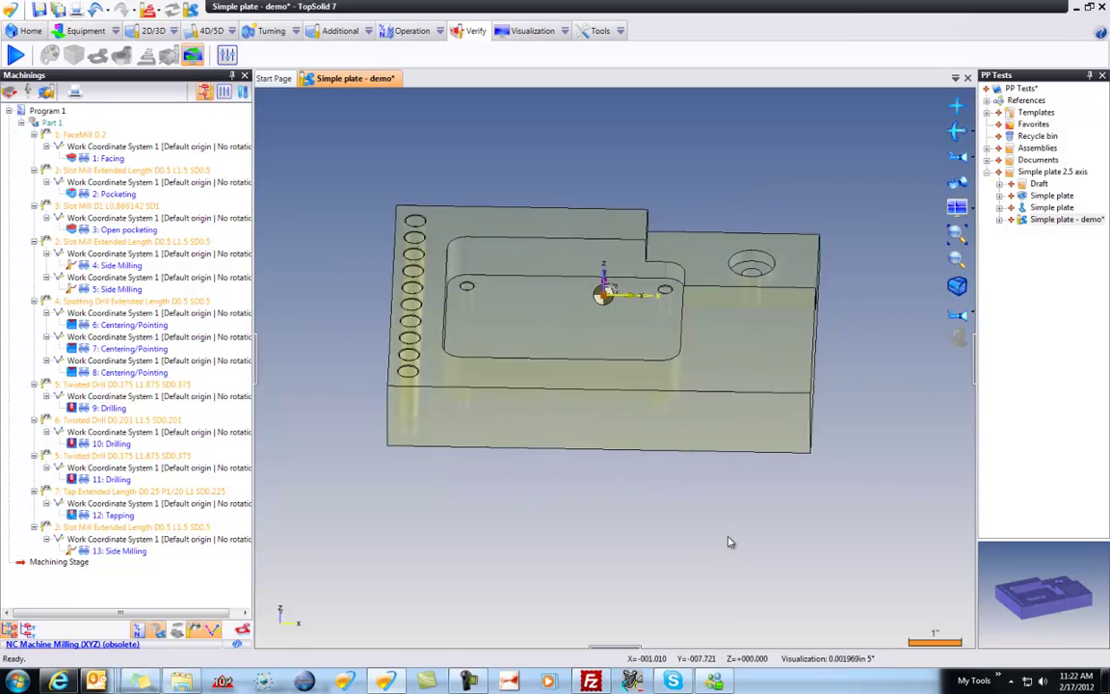
key(Right)
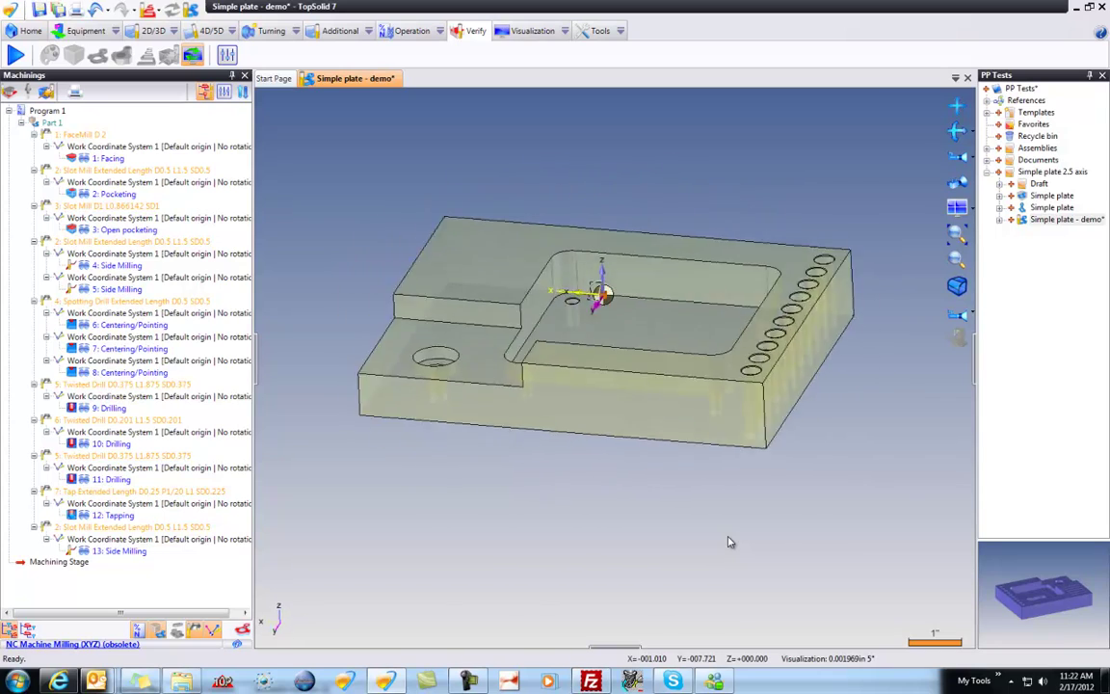
key(Right)
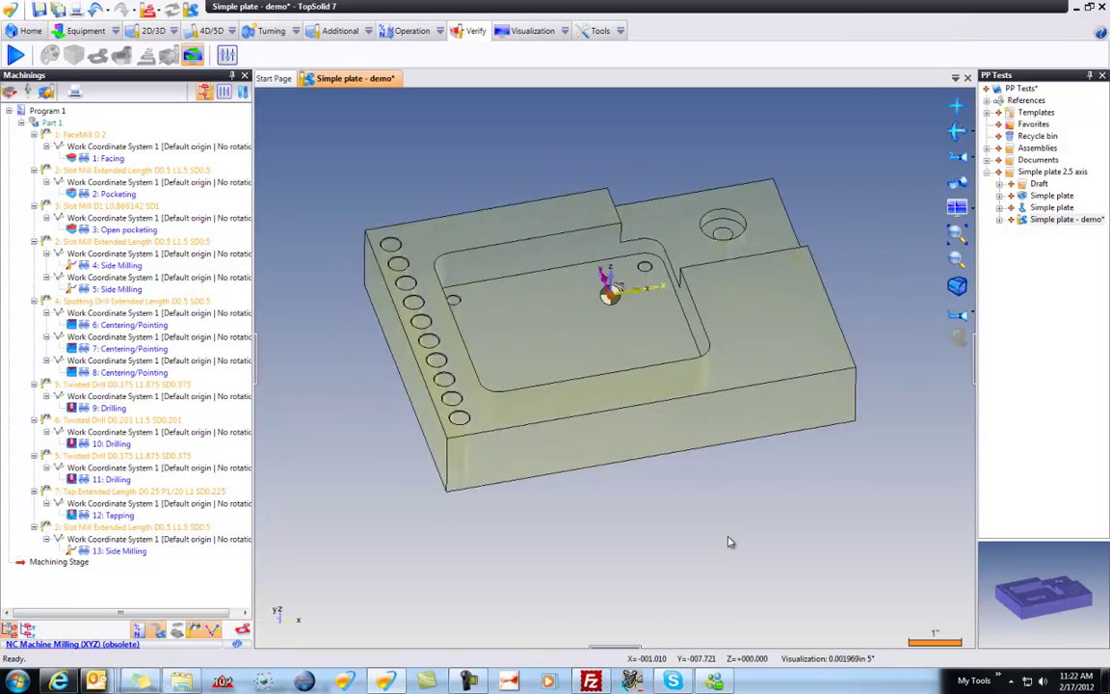
key(Up)
key(Right)
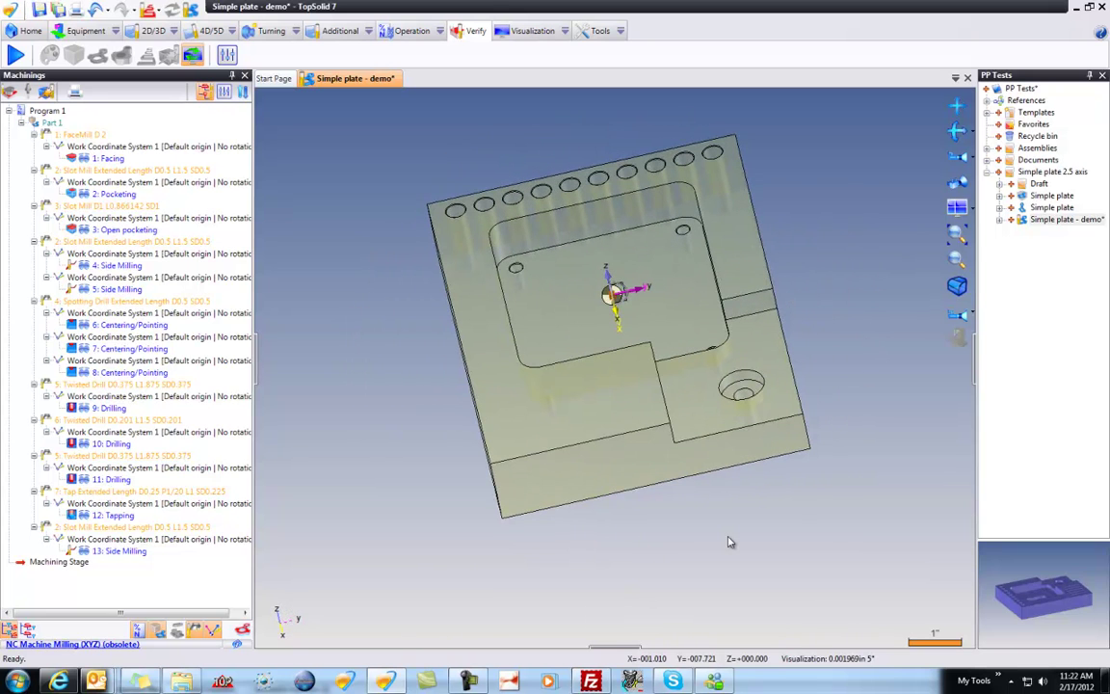
key(Down)
key(Down)
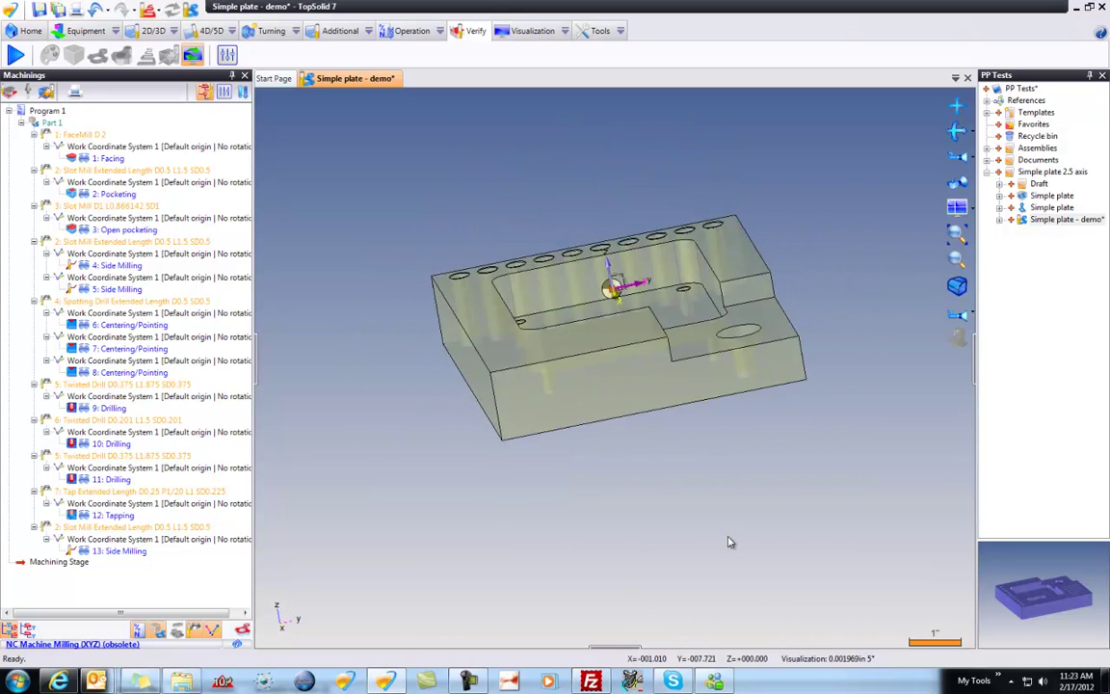
key(Up)
key(Right)
key(Right)
key(Right)
key(Right)
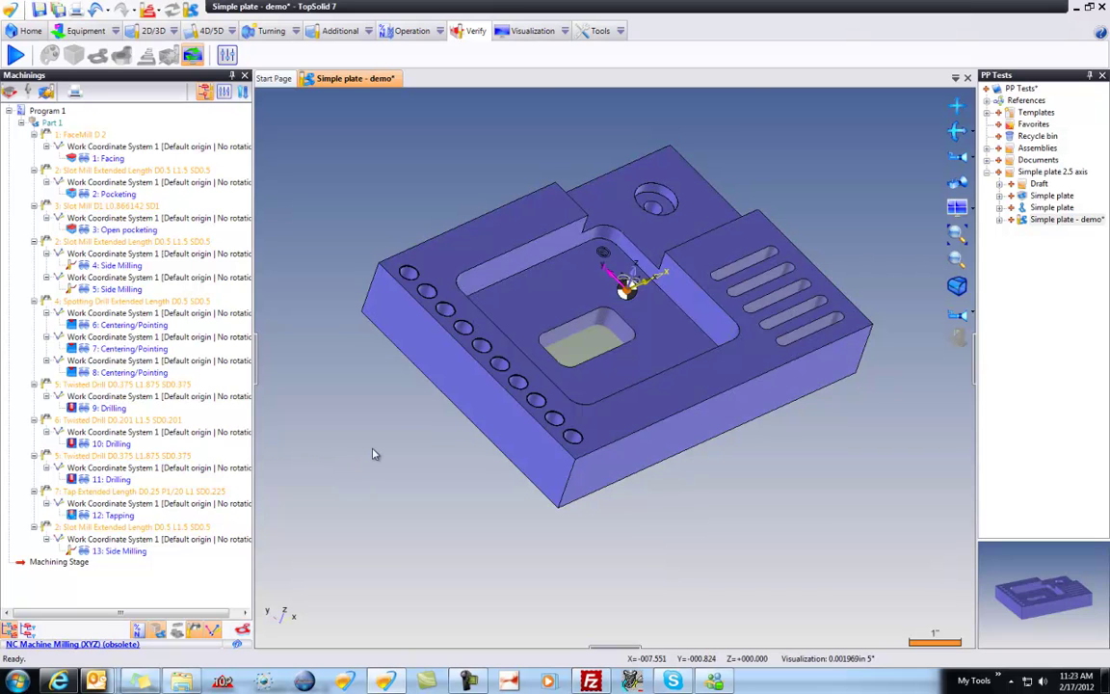
Step: Show the Entities panel and select Part 1 under the Parts group
right_click(159, 81)
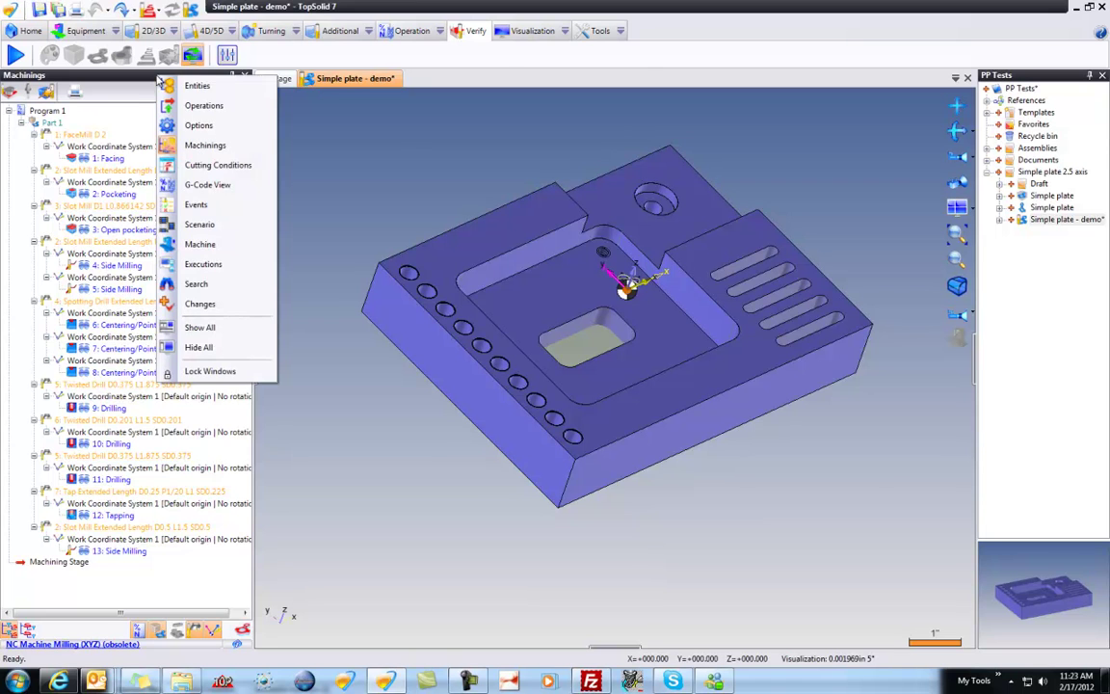
click(197, 86)
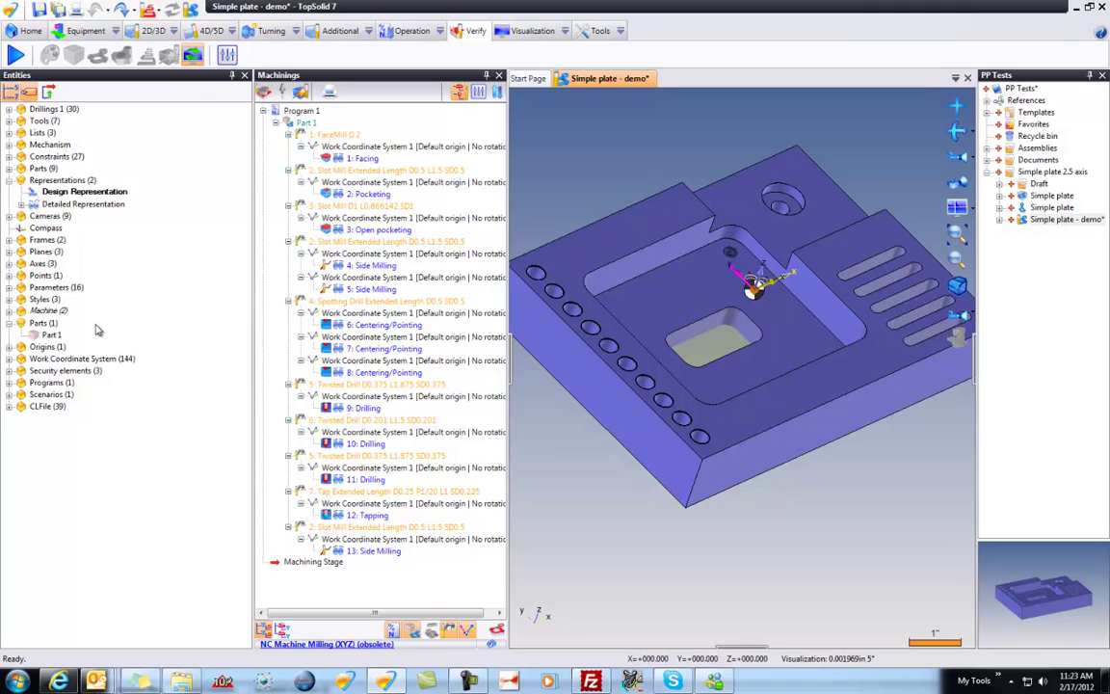
click(43, 323)
click(50, 335)
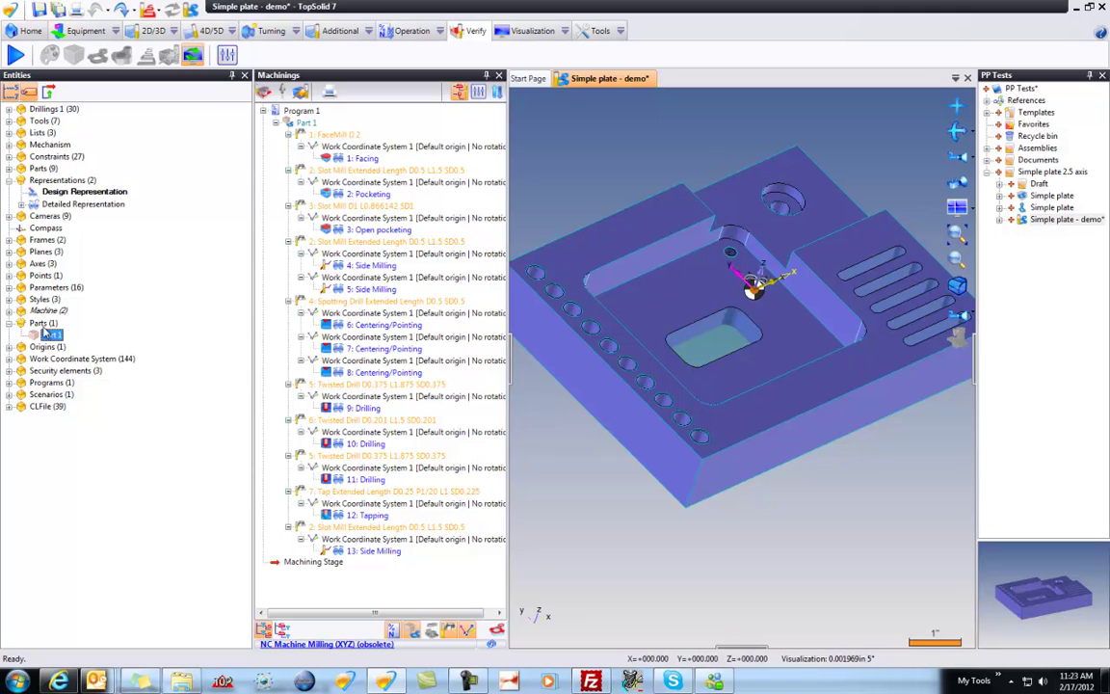
Step: Create a simplified representation named Stock only under Representations
click(54, 181)
right_click(55, 189)
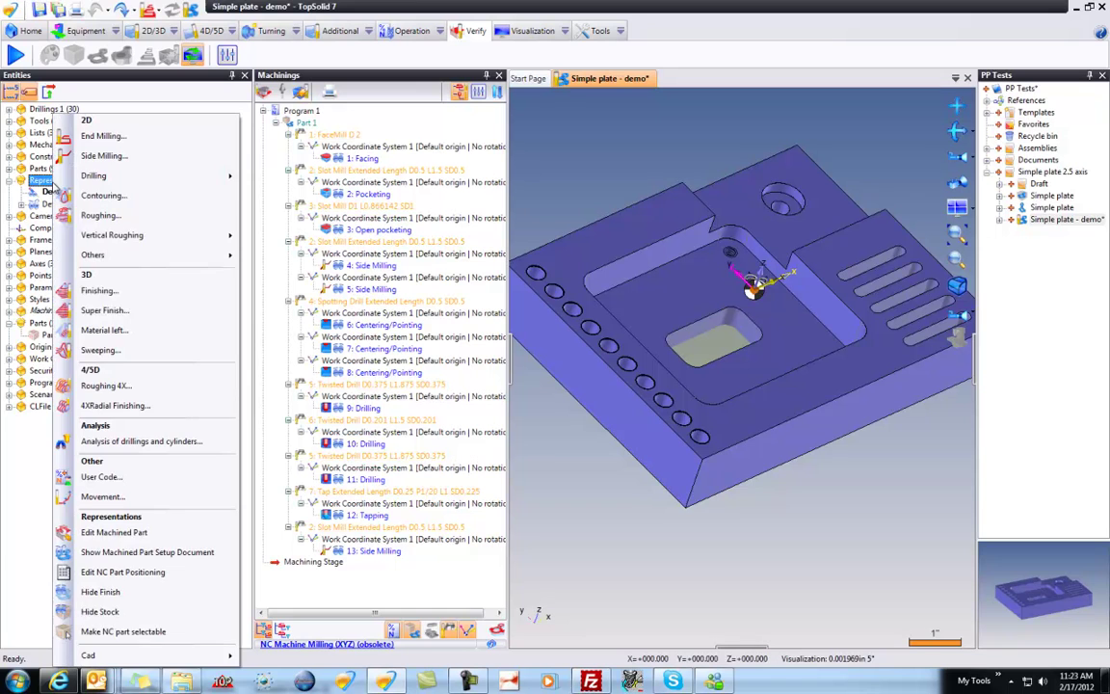
mouse_move(145, 655)
click(295, 643)
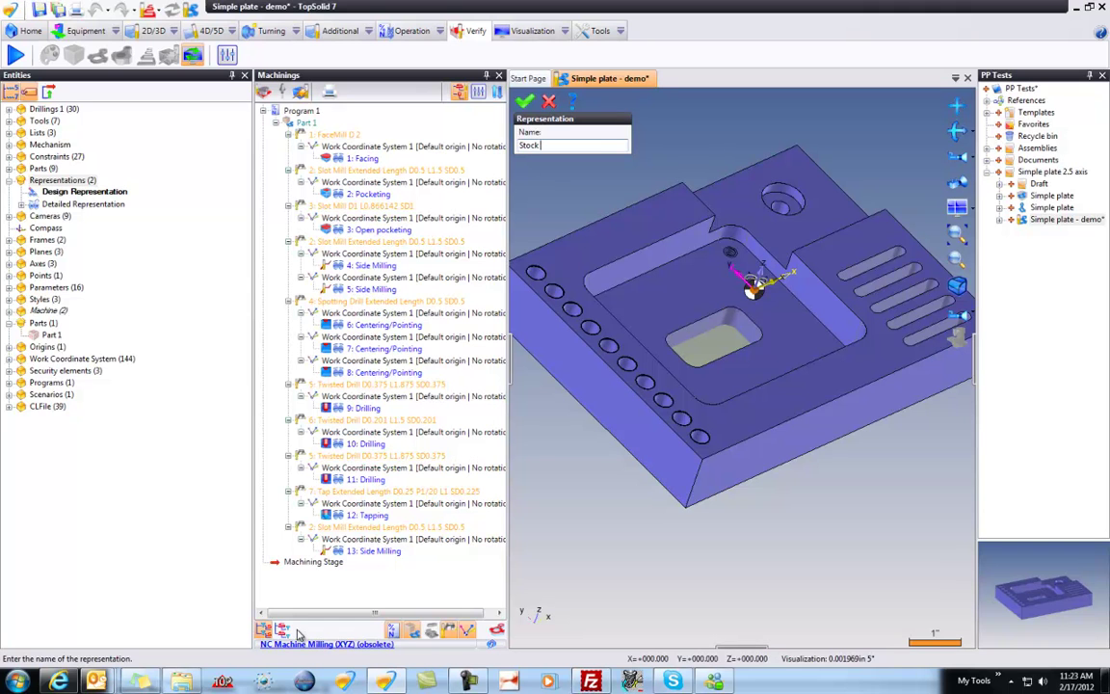
key(Return)
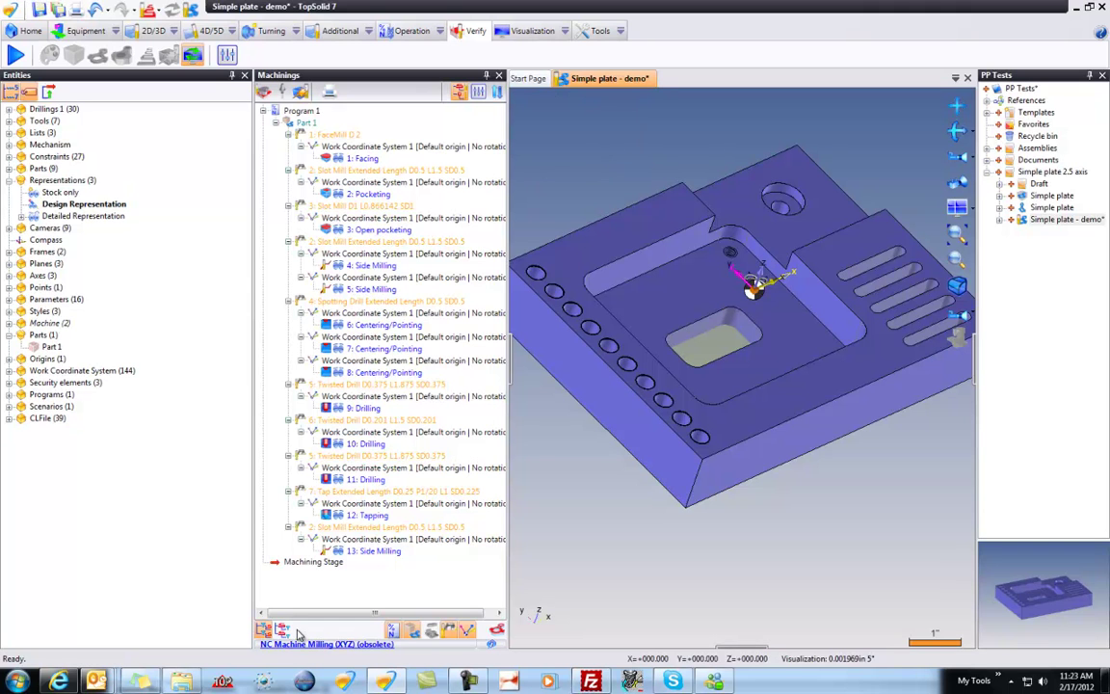
Step: Save the document with Ctrl+S and close the Entities panel
click(51, 347)
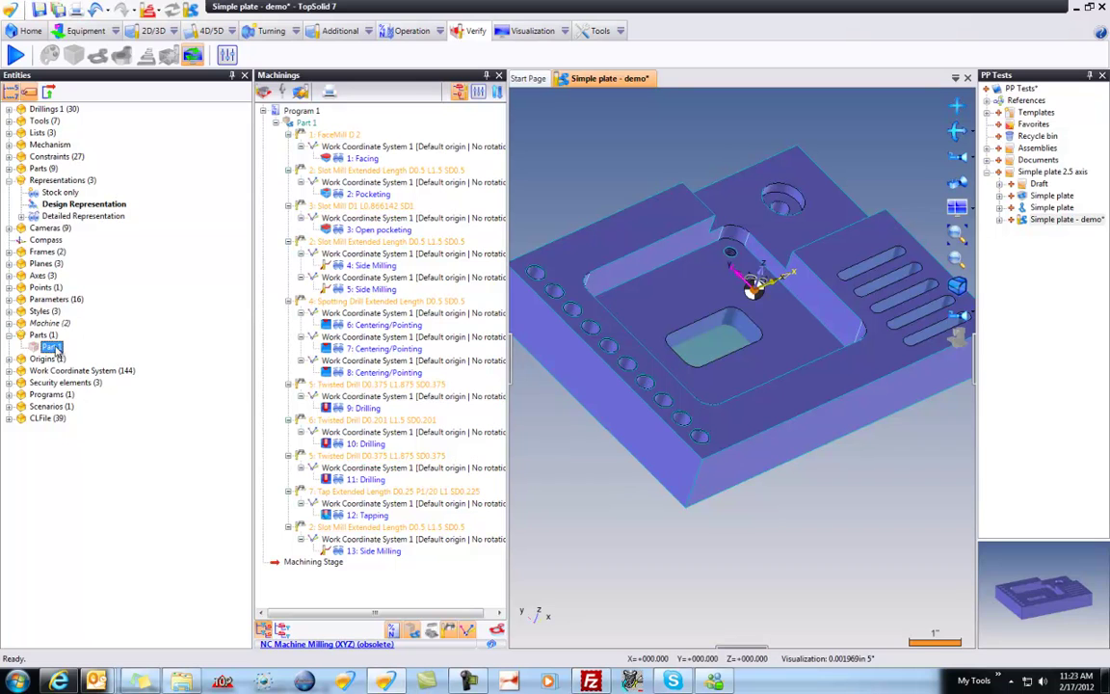
click(53, 196)
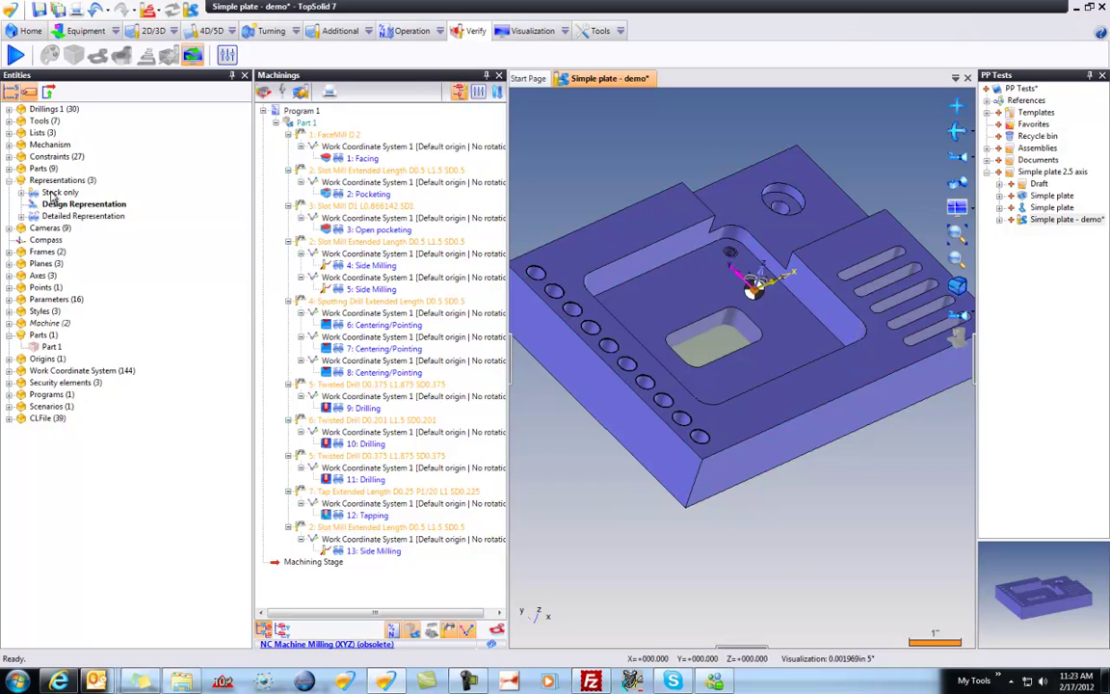
key(ctrl+s)
click(244, 75)
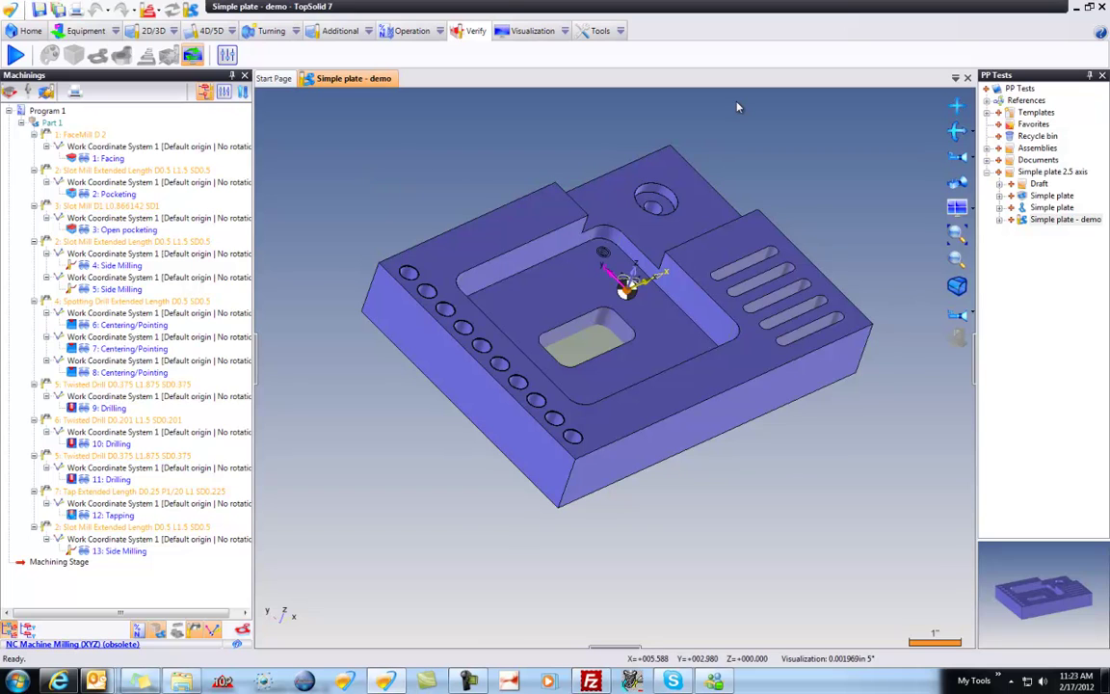
Step: Export the document with conversion as 'Simple plate -stock as cut' into the TopSolid 7 Cam folder
right_click(1040, 221)
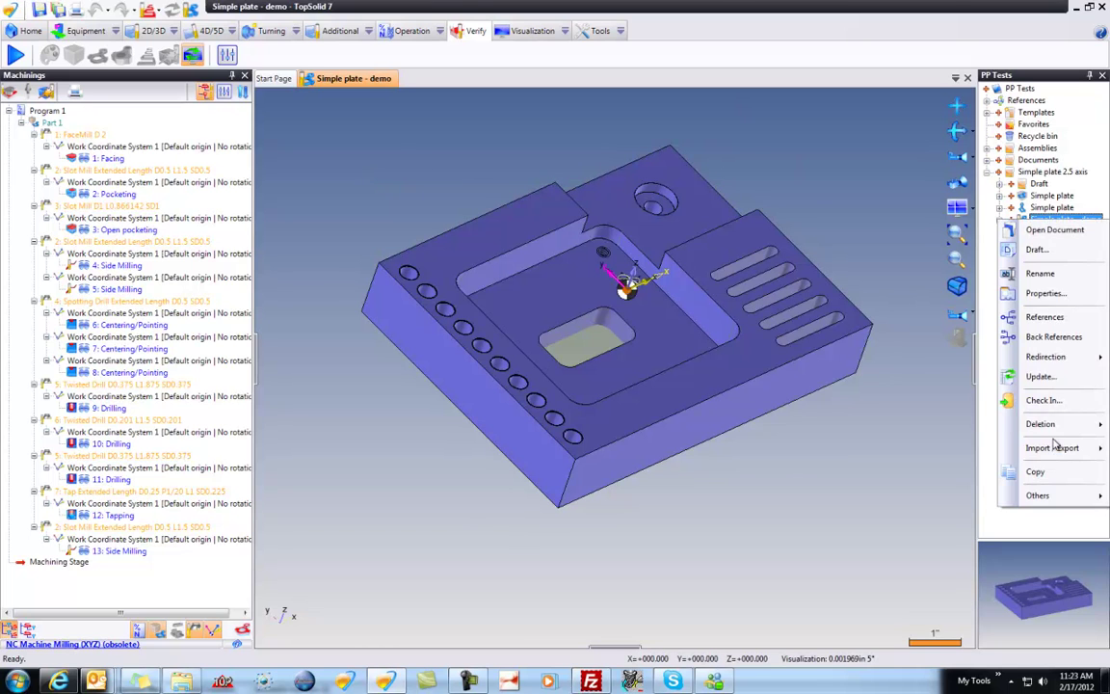
mouse_move(1052, 448)
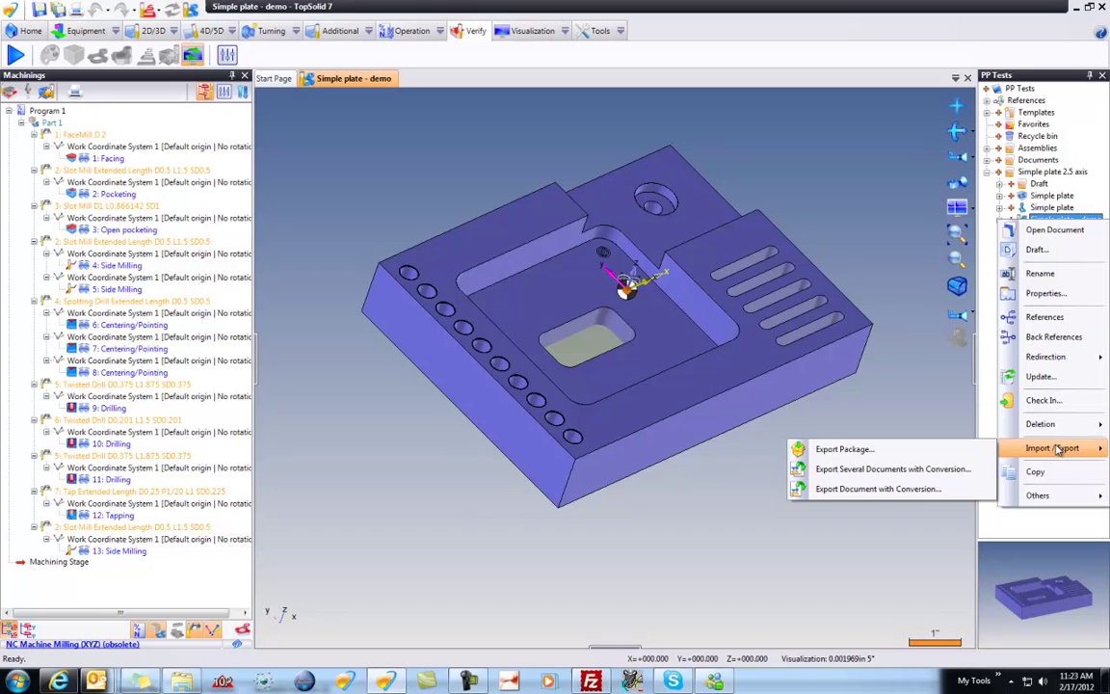
click(934, 488)
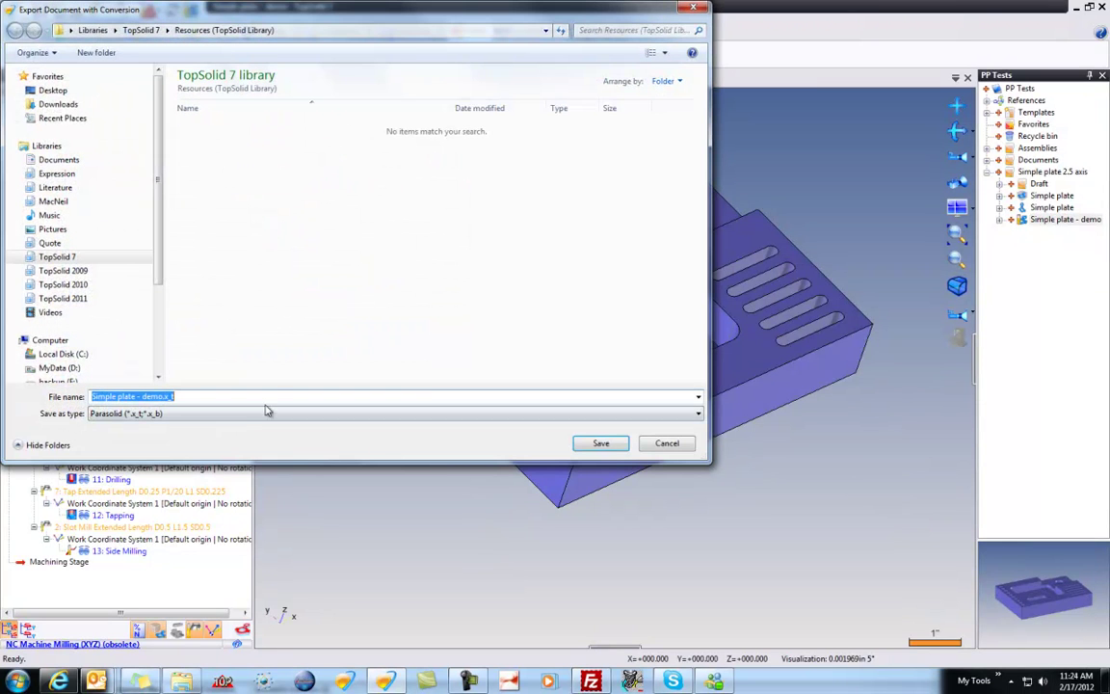
click(188, 397)
drag(188, 397, 144, 396)
text(stock)
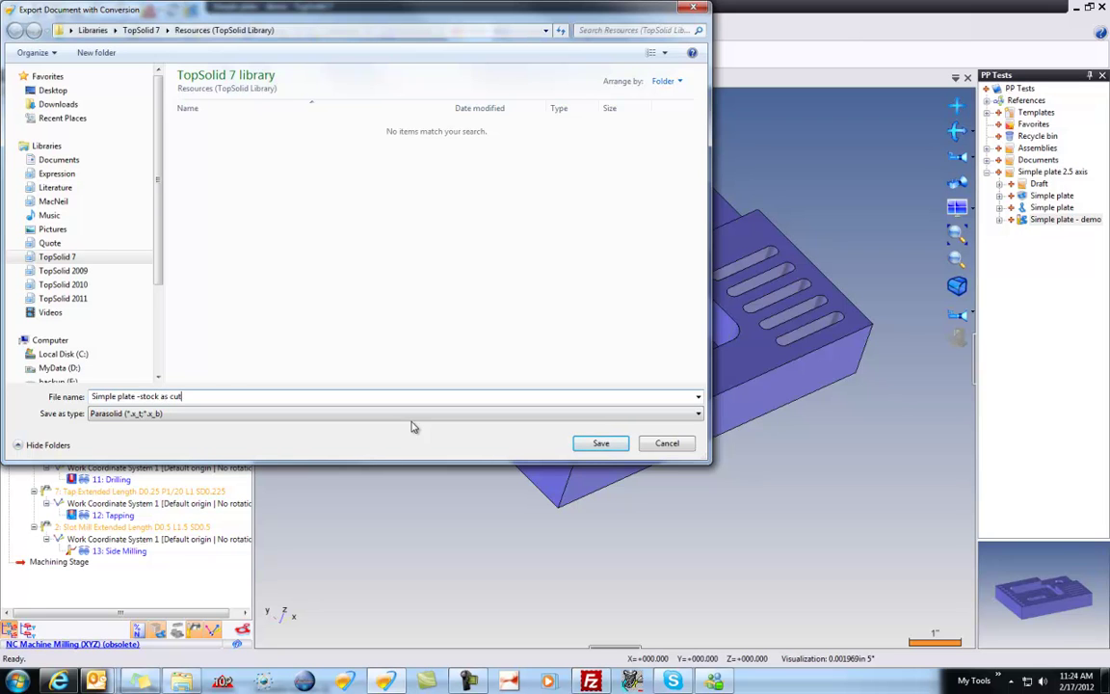
click(145, 34)
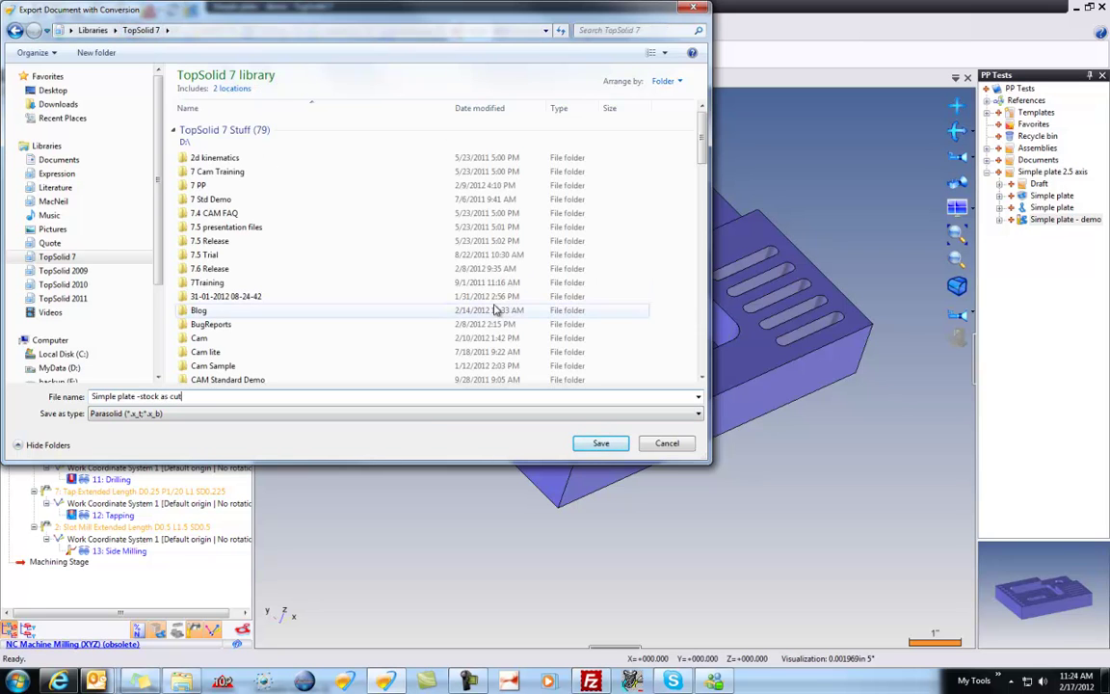
click(217, 339)
double_click(218, 339)
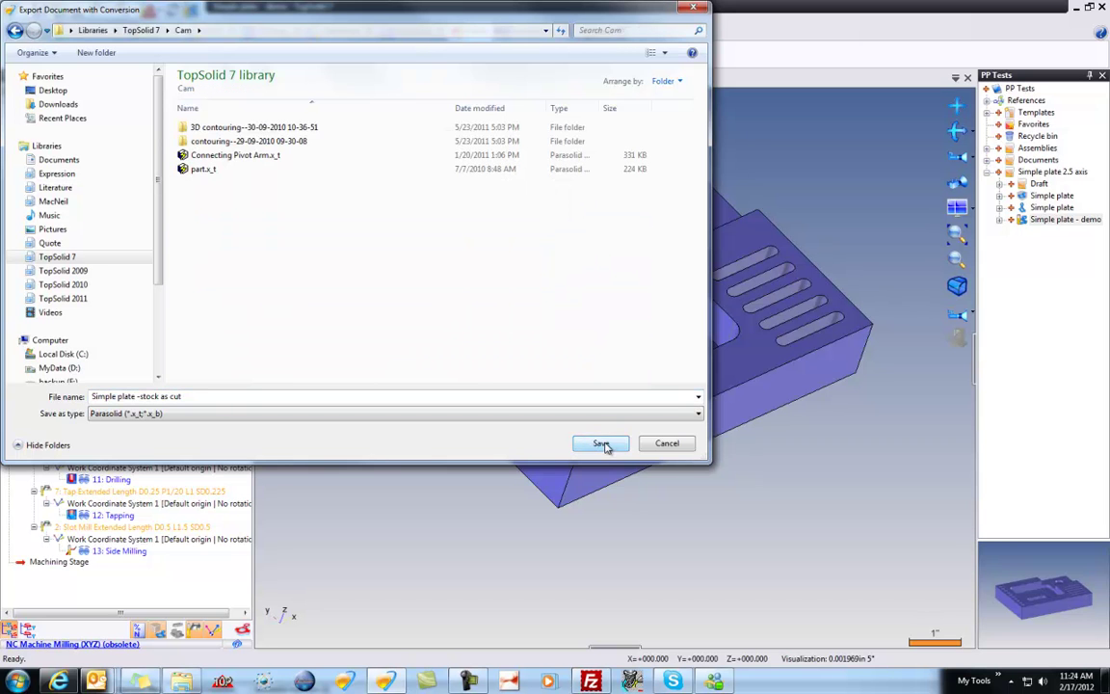
click(597, 442)
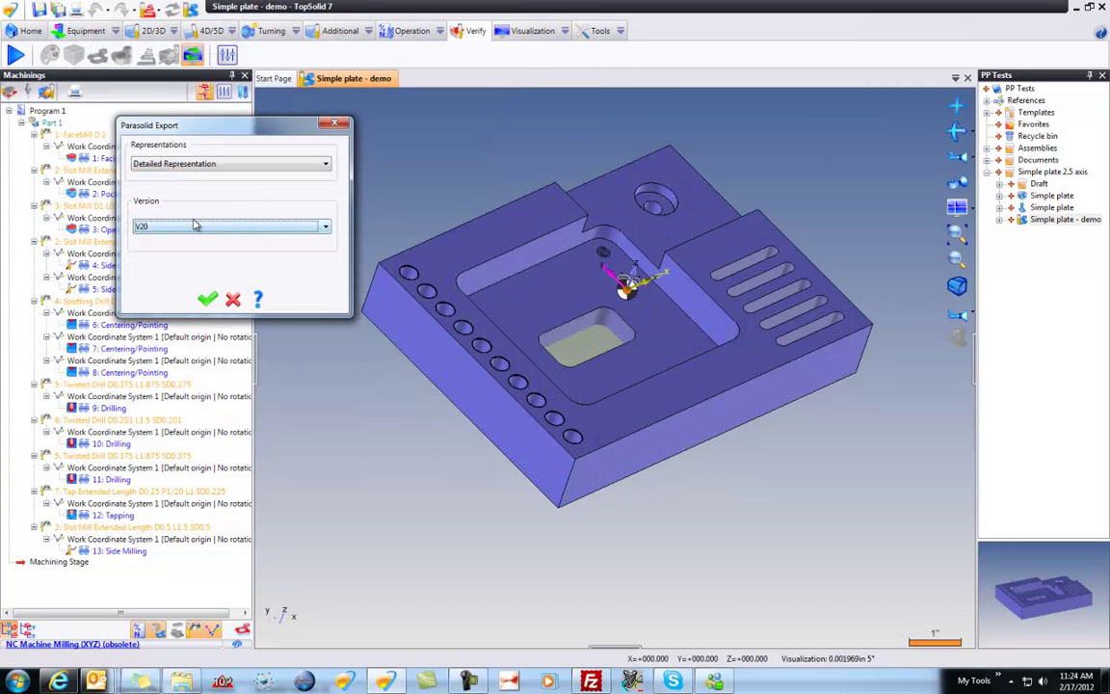
Step: Limit the Parasolid export to the Stock only representation and confirm
click(149, 164)
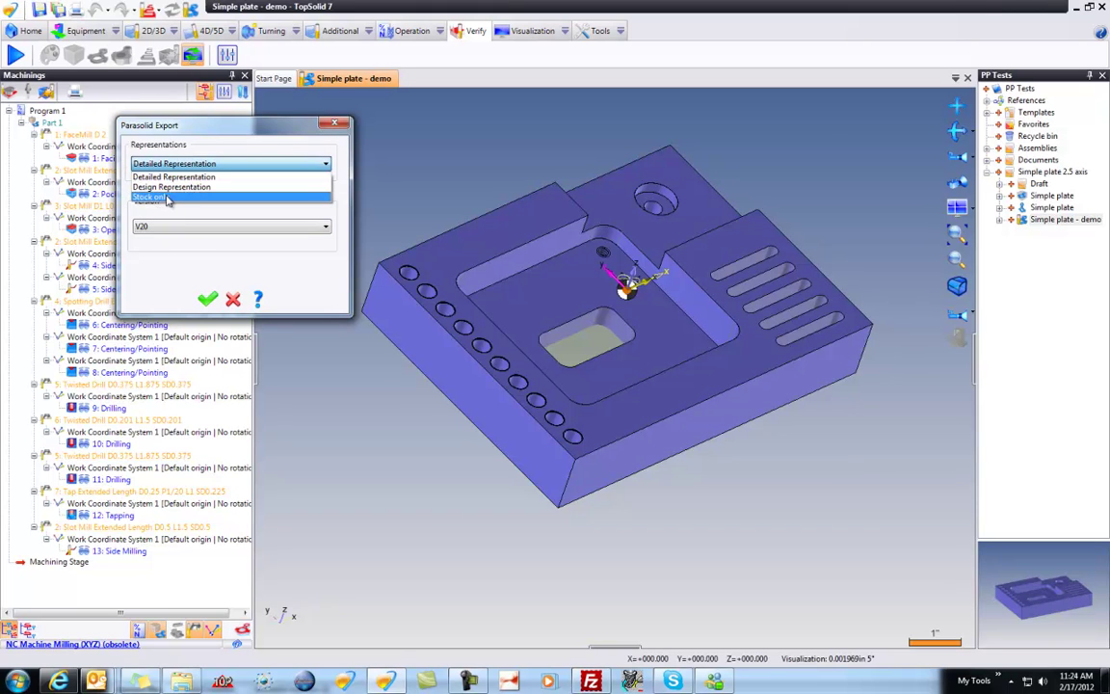
click(156, 197)
click(208, 305)
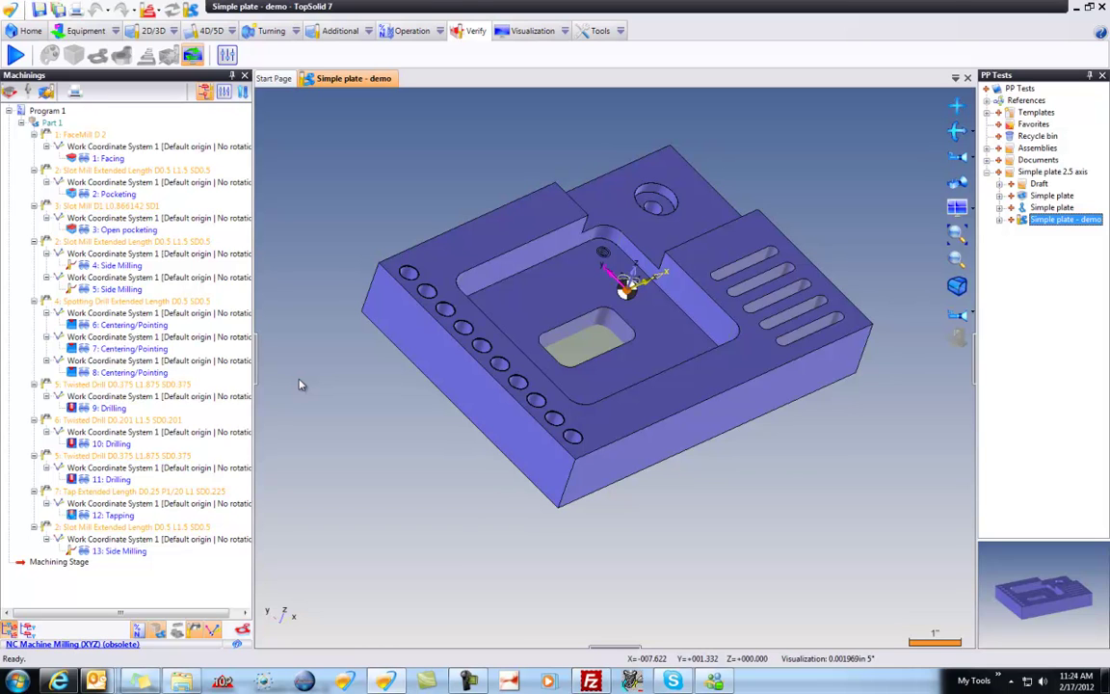
Step: Import Simple plate -stock as cut.x_t with conversion and accept the Parasolid import settings
right_click(1019, 87)
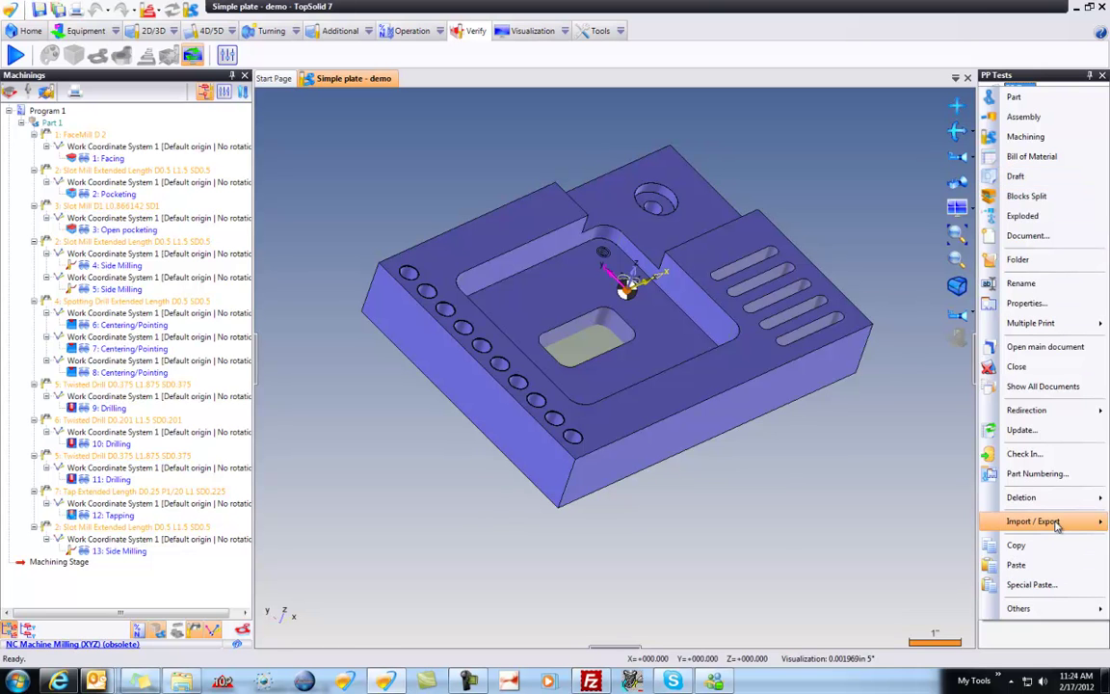
mouse_move(1036, 521)
click(821, 583)
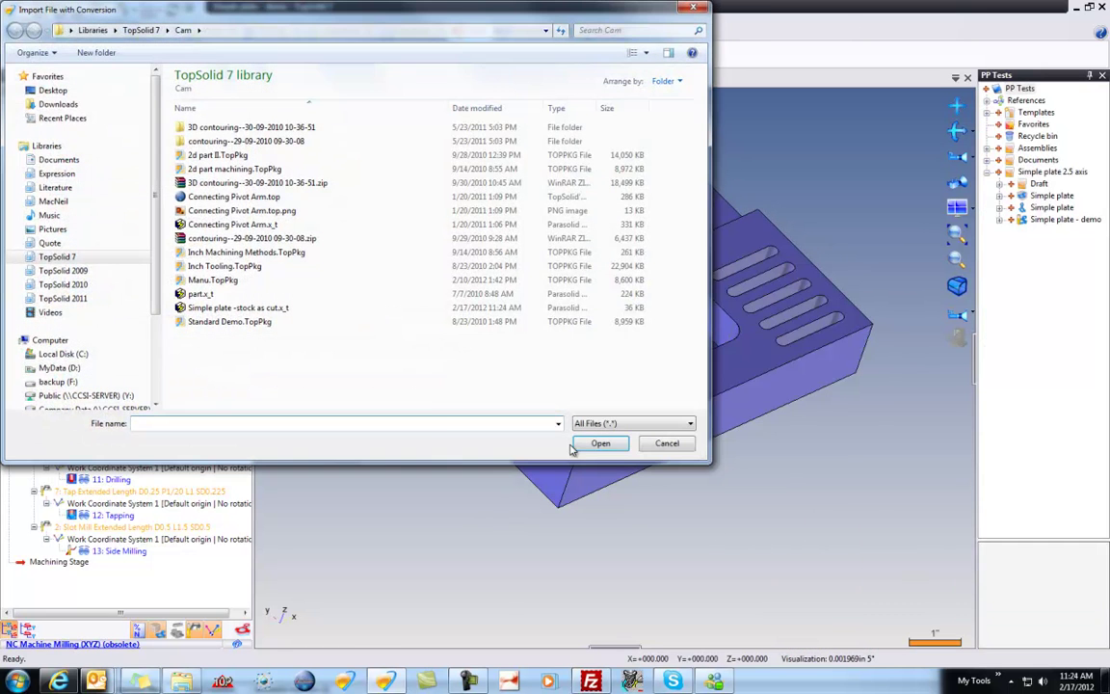
click(231, 308)
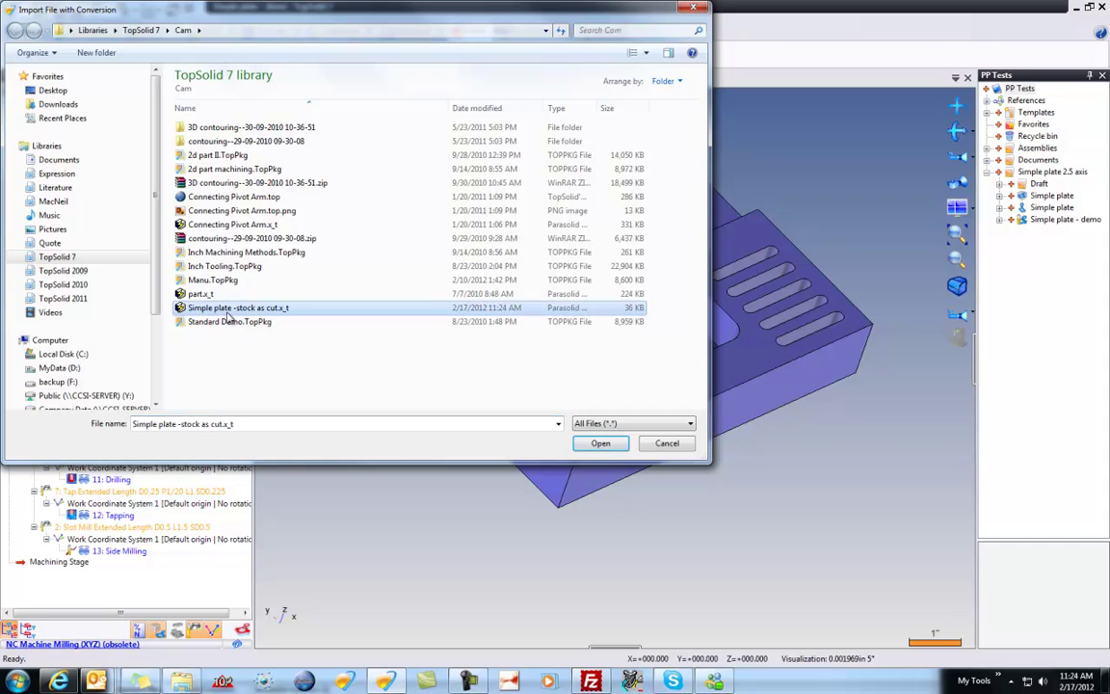
click(599, 442)
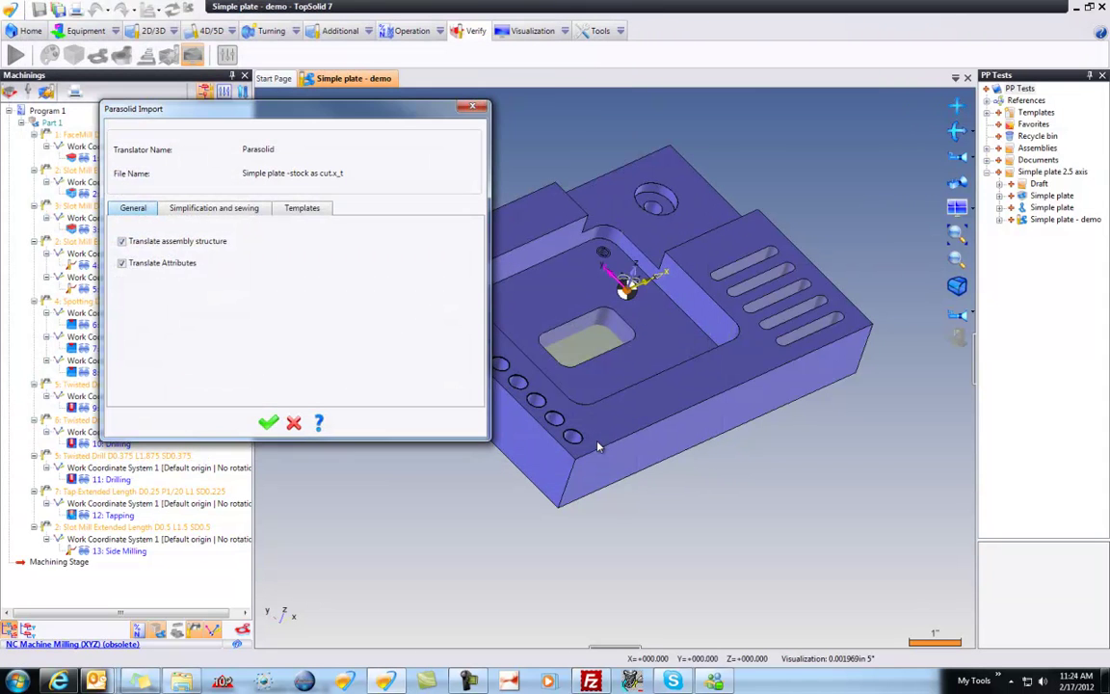
click(268, 422)
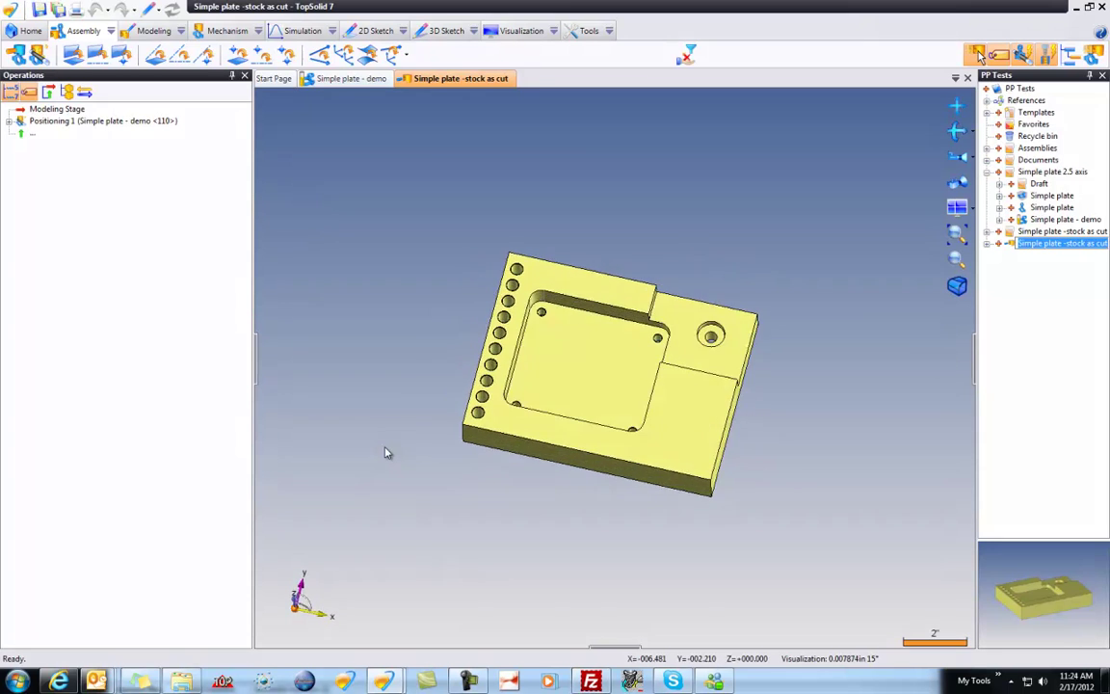
scroll(385, 453, up, 5)
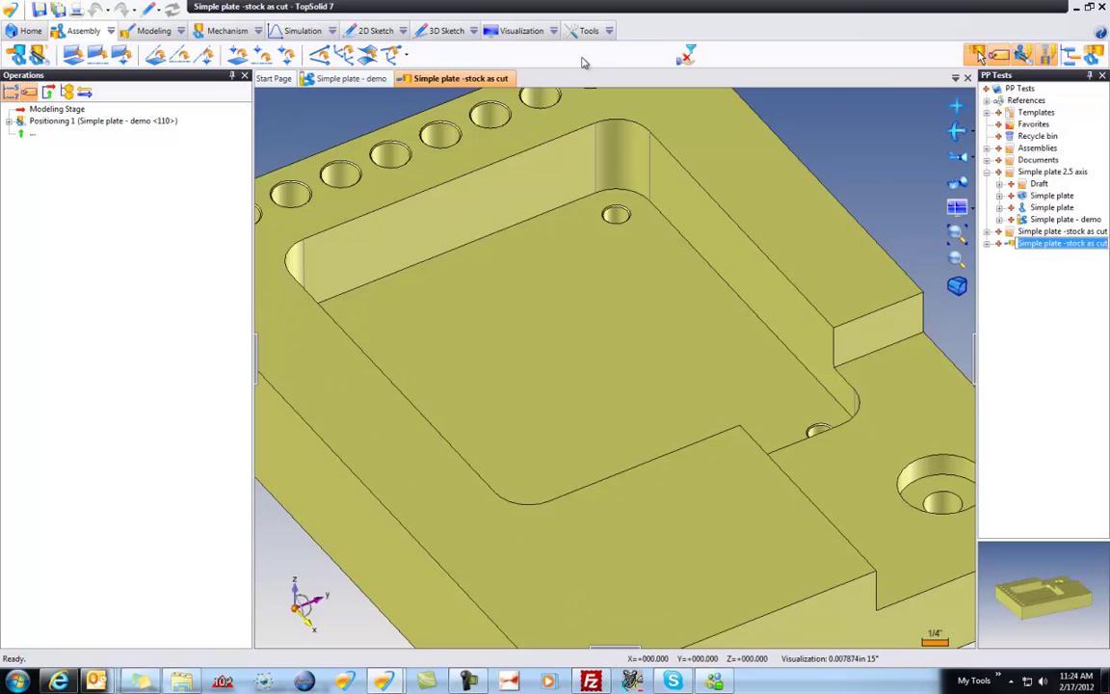
Step: Create a draft of Simple plate - demo from the A Size - Part template
click(378, 81)
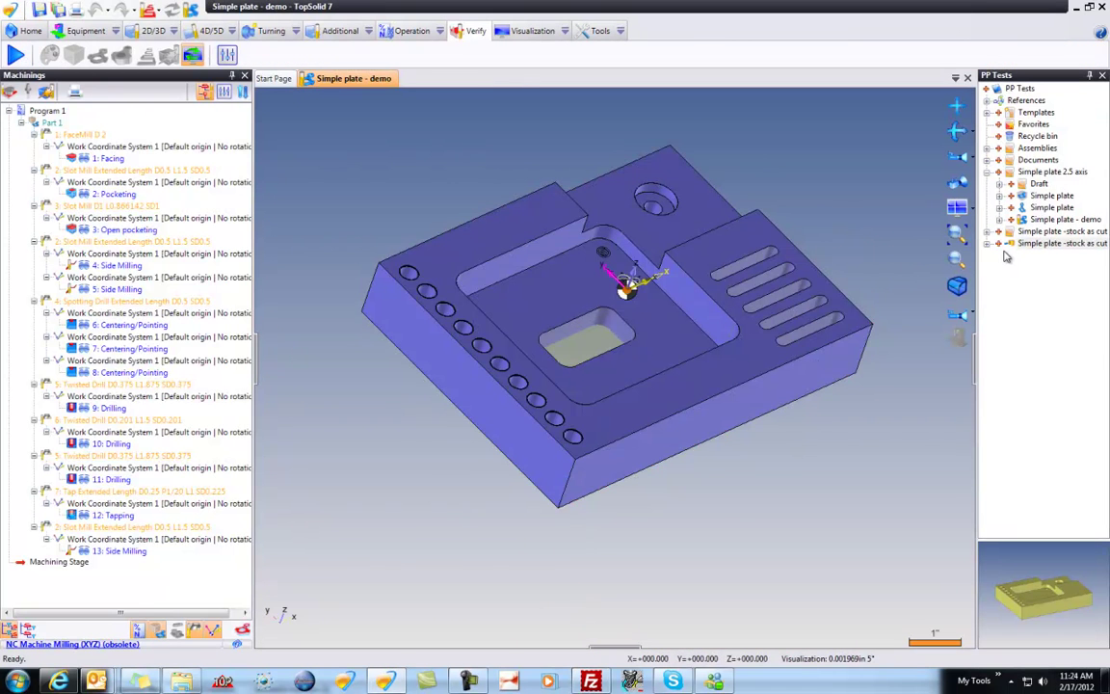
right_click(348, 80)
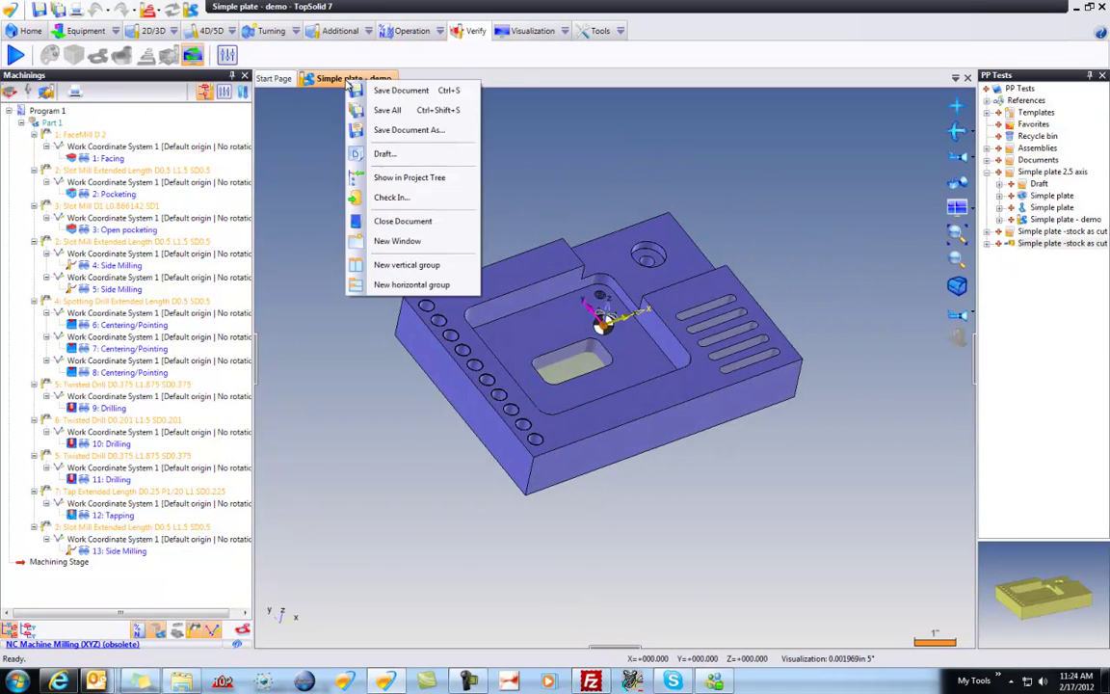
click(387, 156)
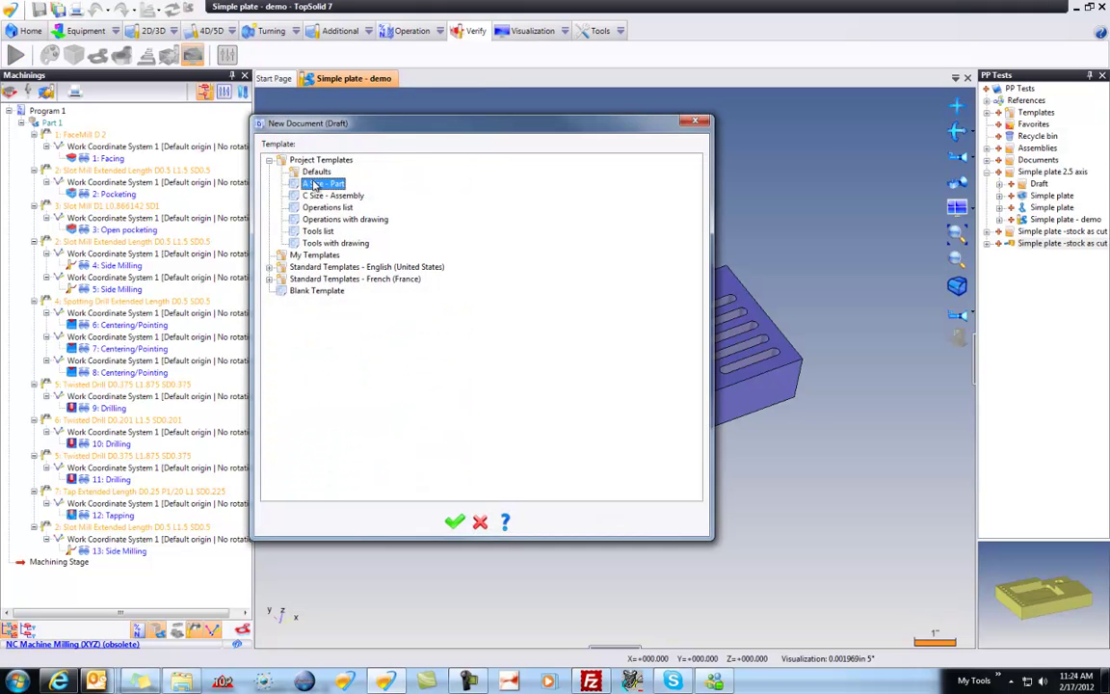
click(454, 520)
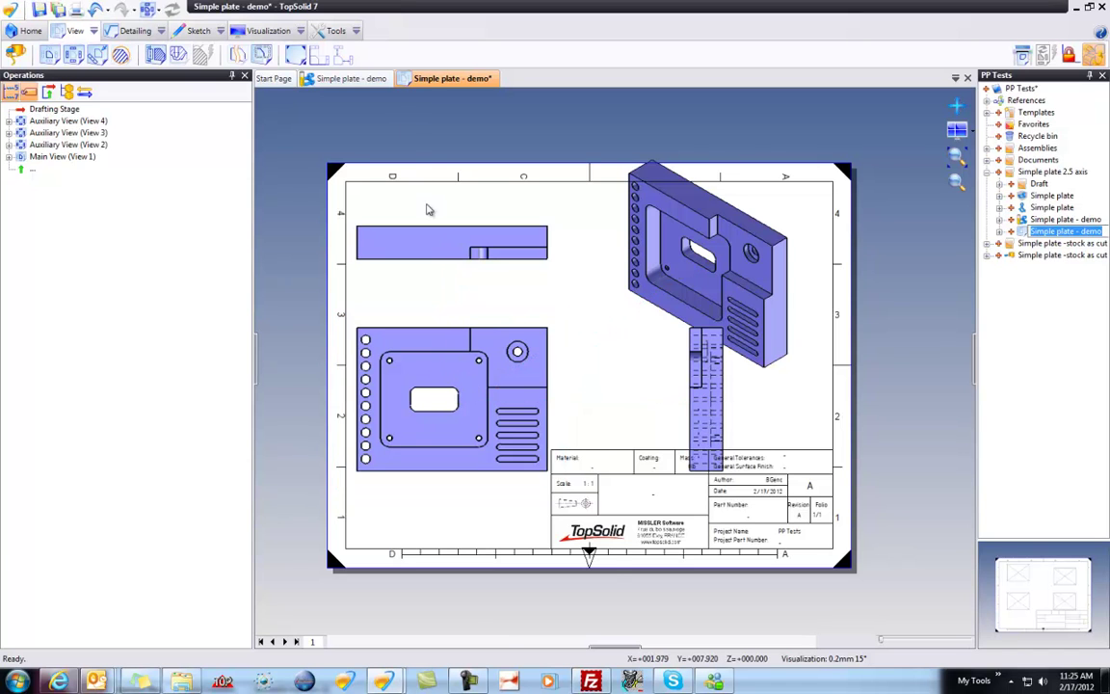
Step: Switch the draft views to the Stock only representation and shift them slightly right
right_click(482, 344)
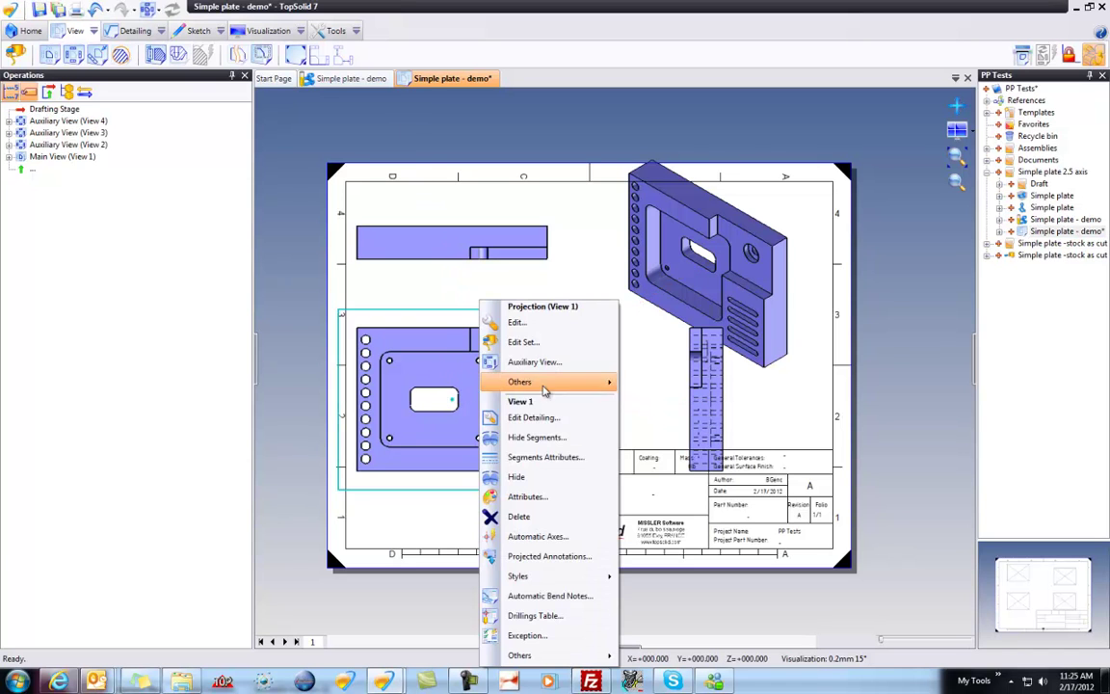
click(553, 342)
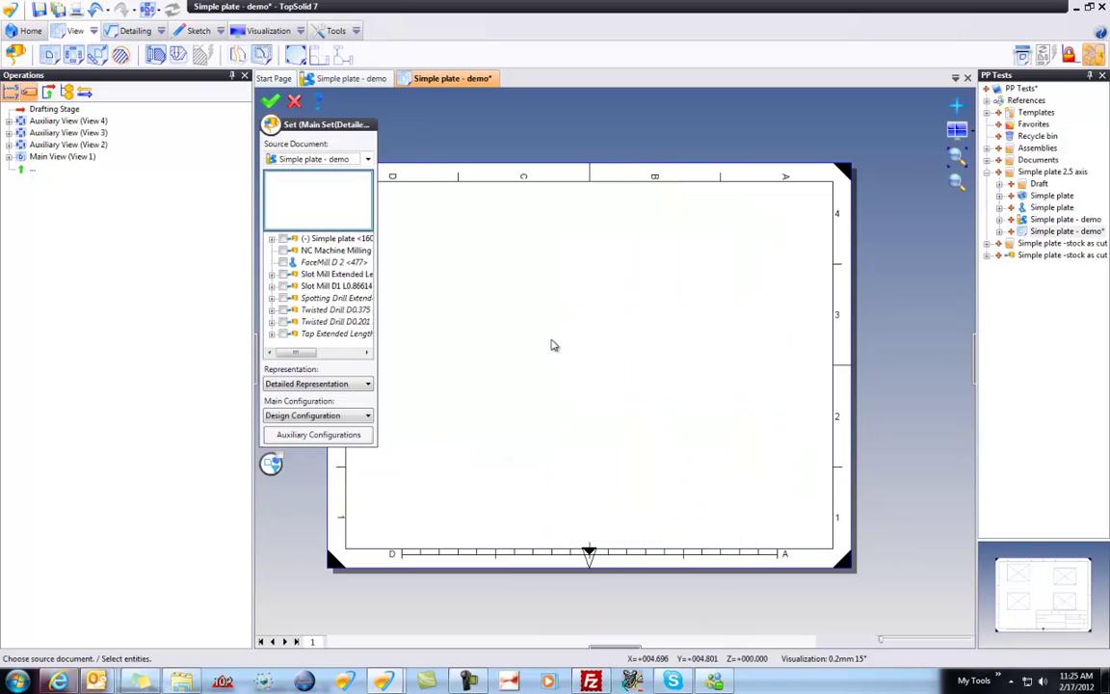
click(332, 385)
click(289, 416)
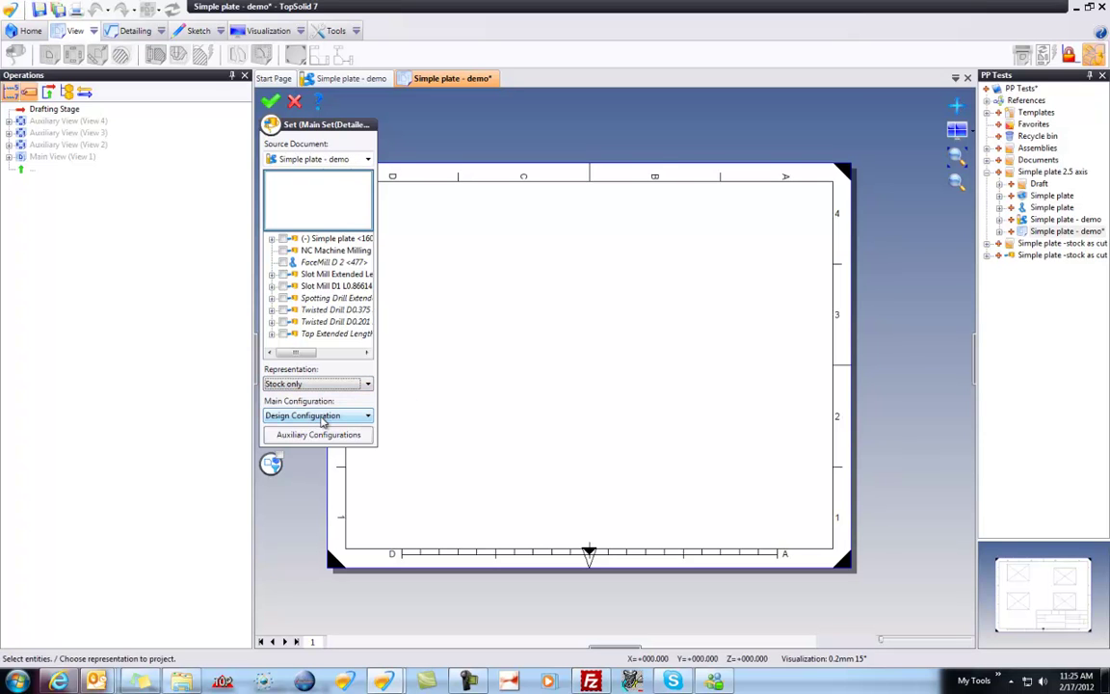
click(271, 101)
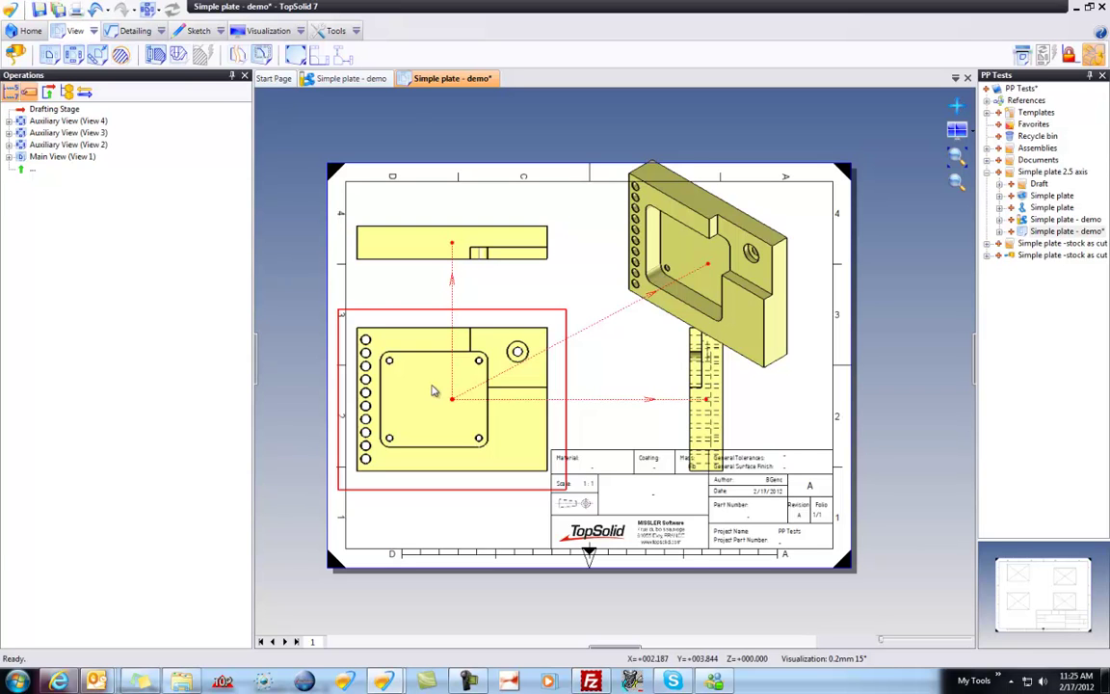
drag(434, 392, 466, 392)
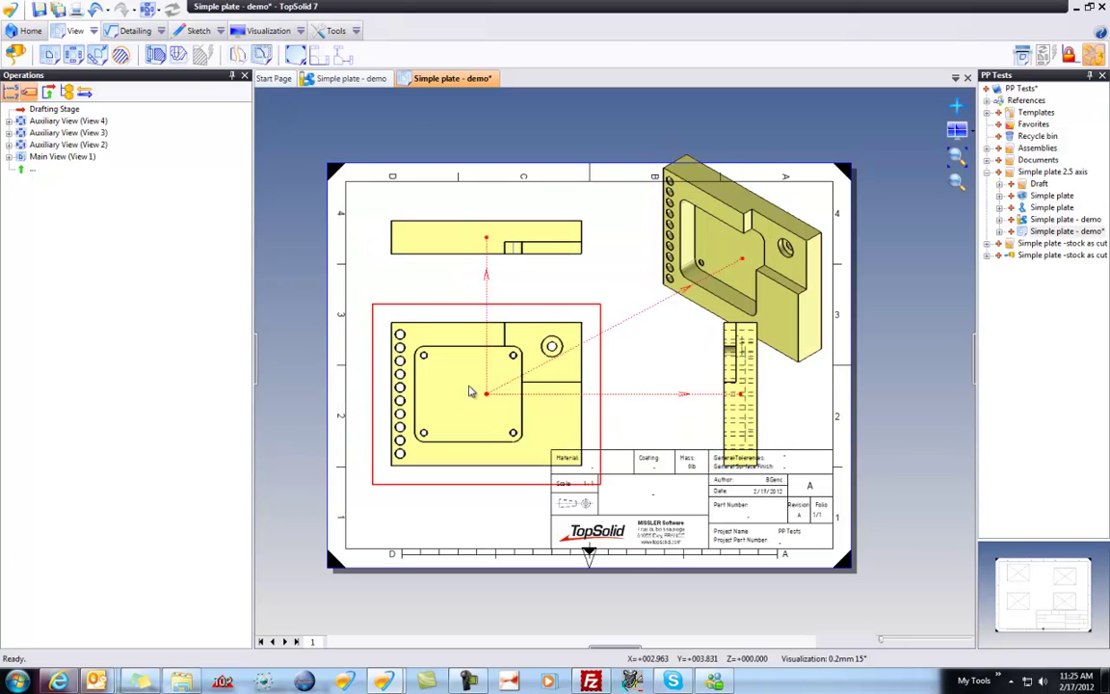
Step: Start the Detailing Dimension tool and add the 4.5 pocket width below the plate
click(124, 35)
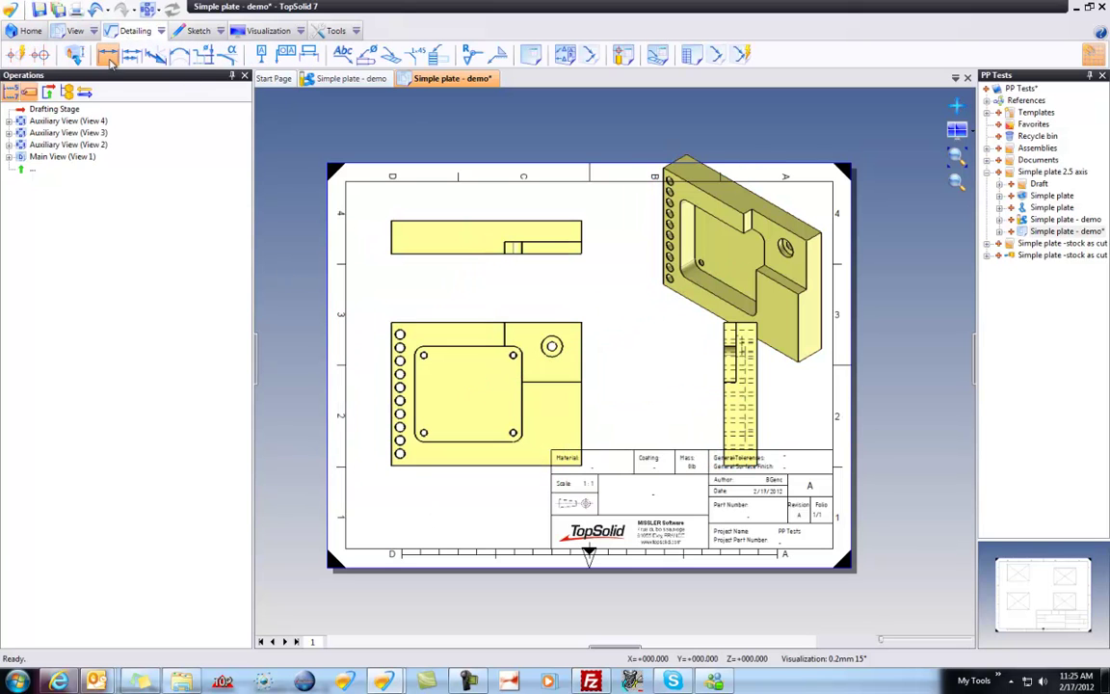
click(105, 55)
scroll(419, 443, up, 2)
scroll(489, 320, up, 5)
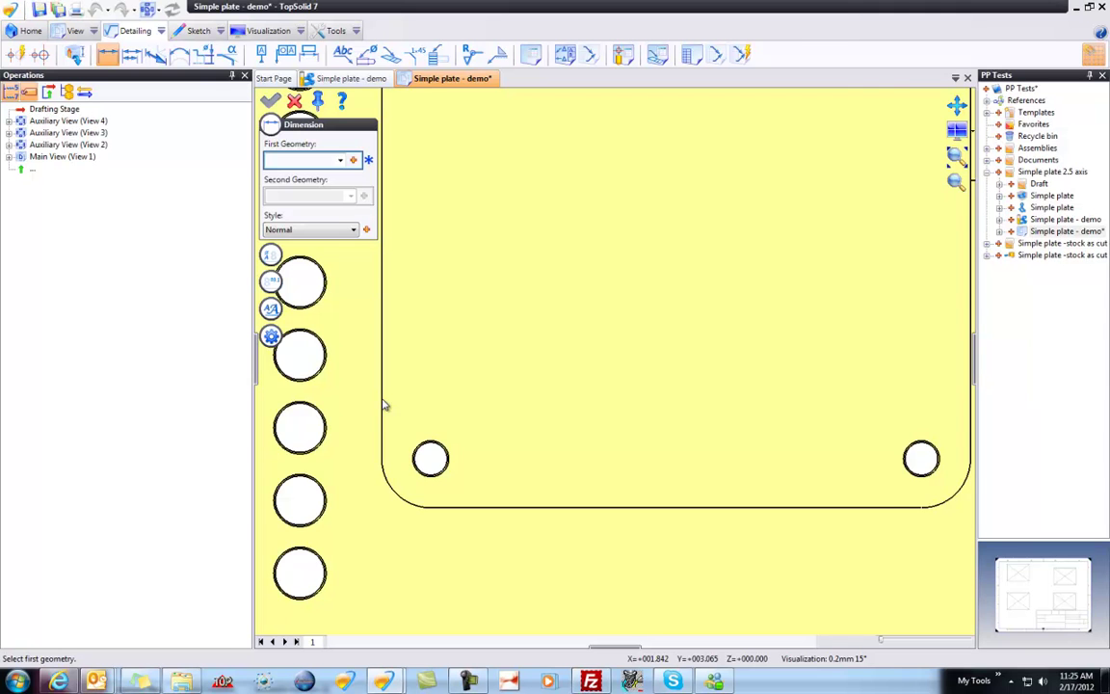
scroll(384, 406, down, 5)
scroll(424, 496, up, 2)
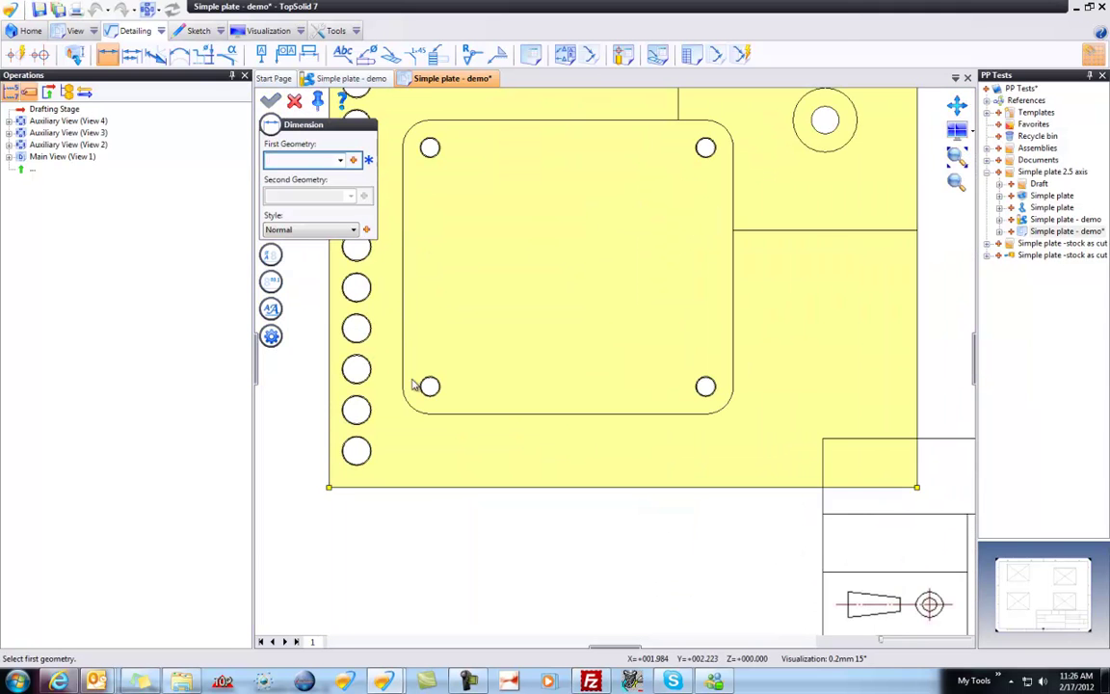
click(405, 336)
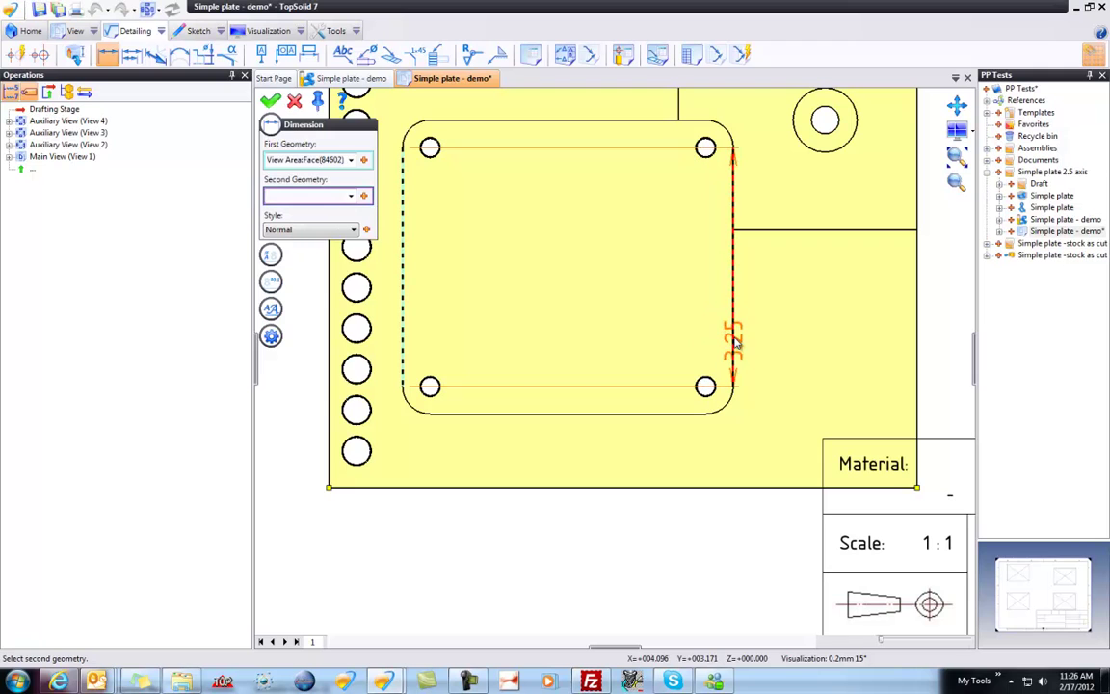
click(732, 328)
click(560, 576)
Step: Add the R0.38 pocket corner radius and the 0.56 hole spacing dimension
click(417, 409)
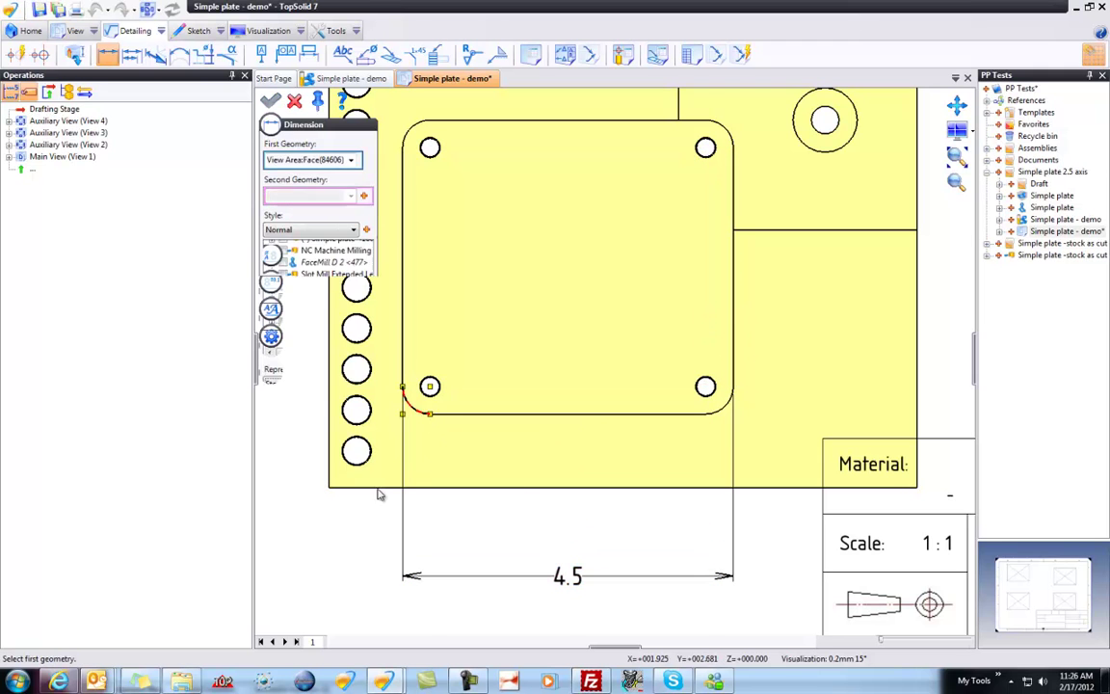
click(358, 445)
click(359, 422)
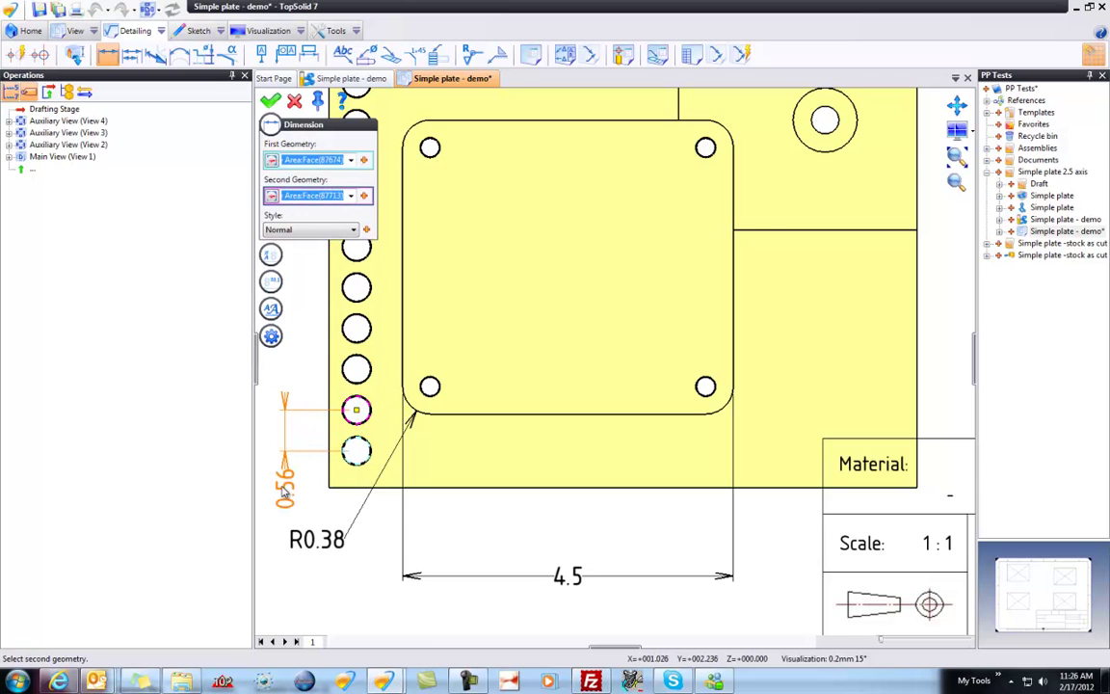
click(288, 461)
scroll(460, 520, down, 2)
scroll(460, 520, down, 3)
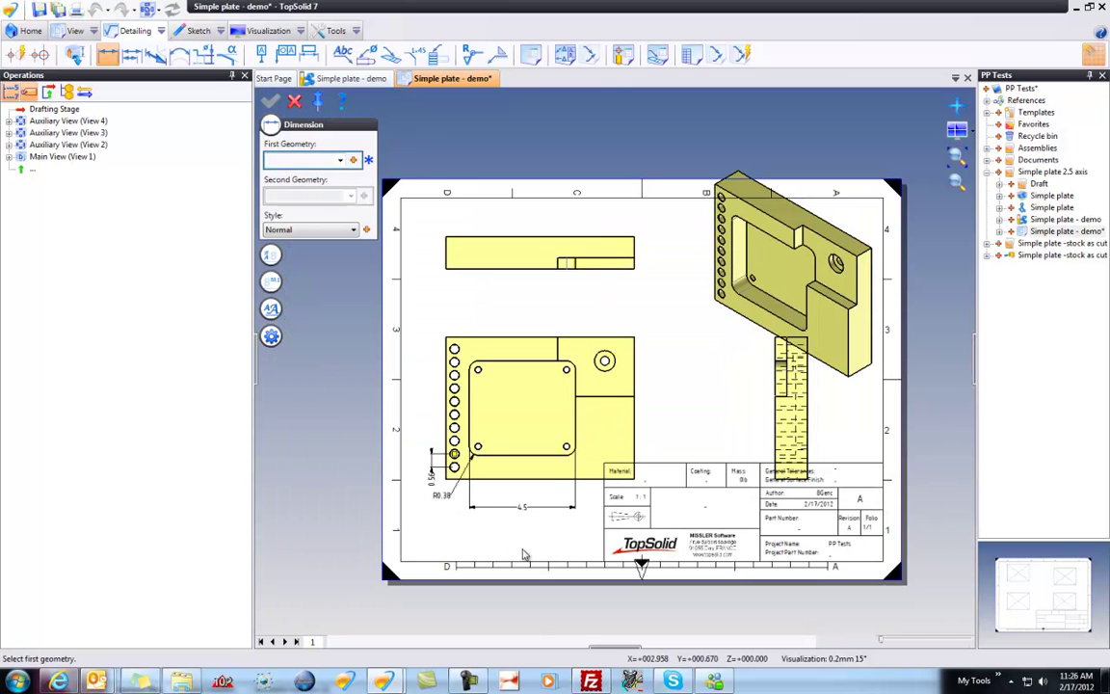